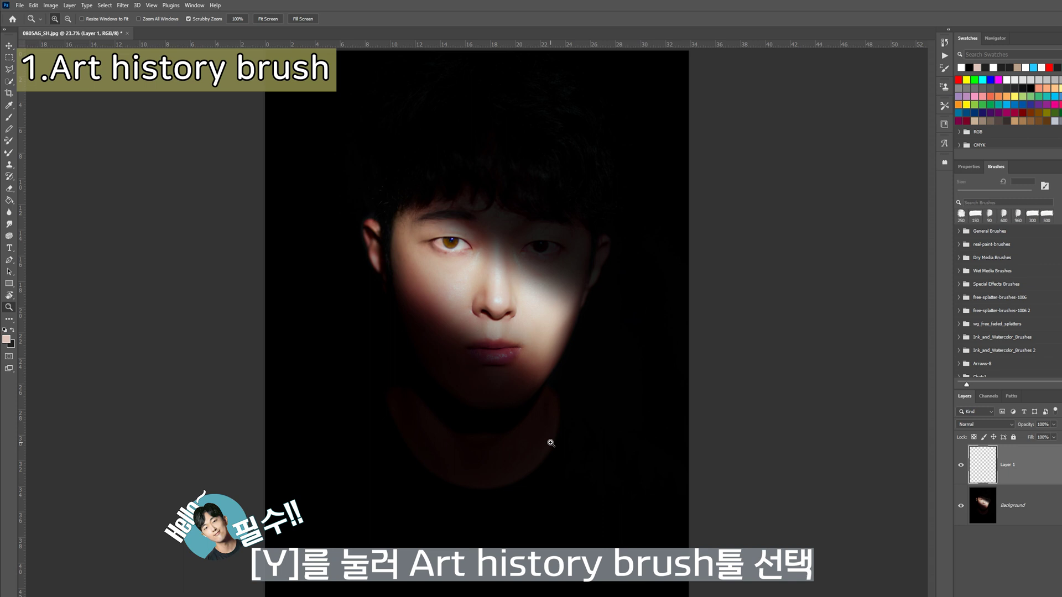
Activate the Art History Brush and choose the real brush 7 tip from the real-paint-brushes set.
key(y)
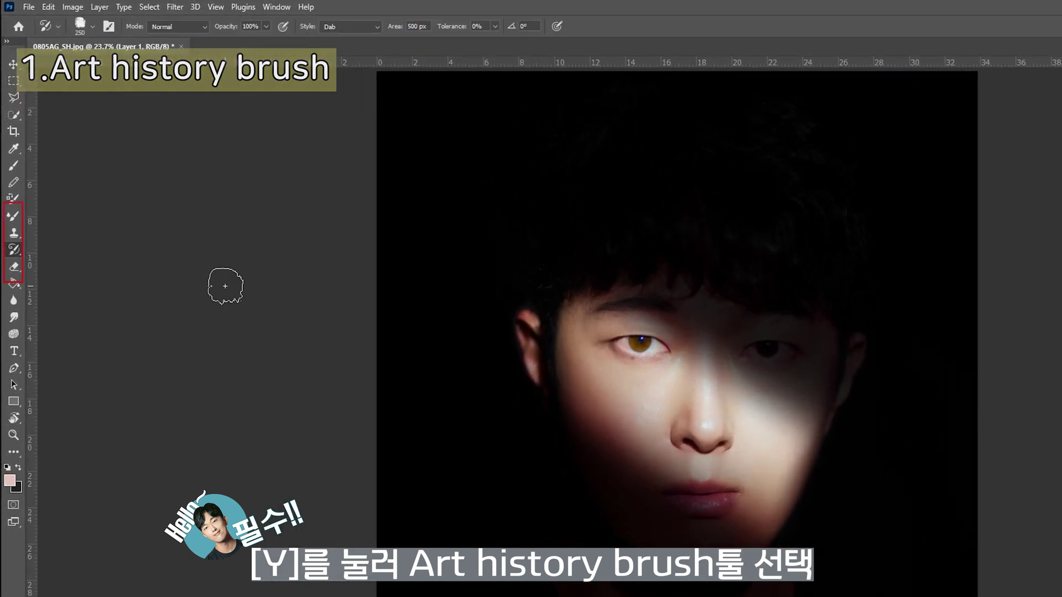
right_click(17, 251)
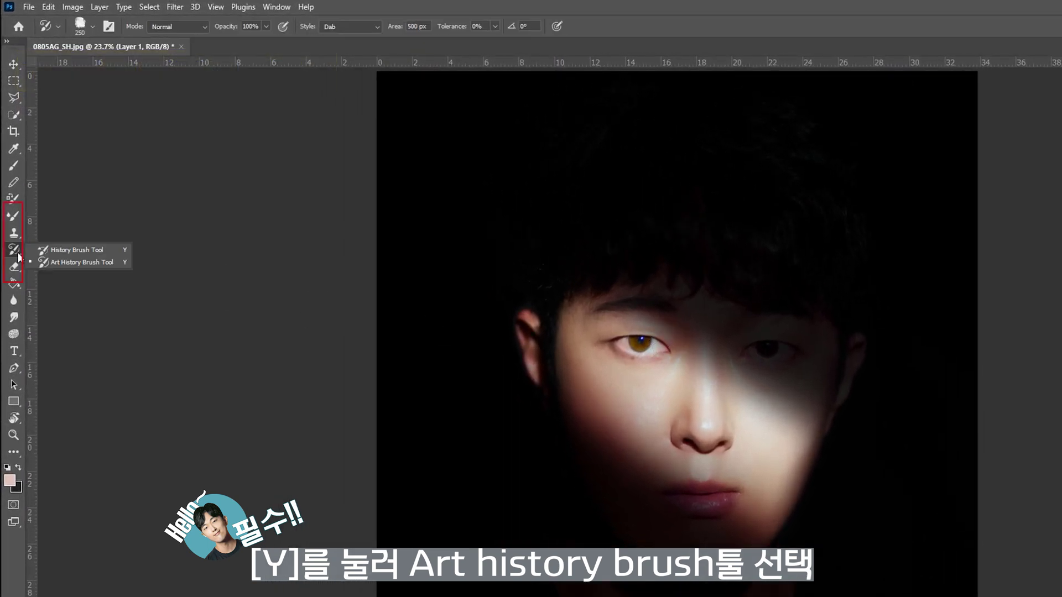
click(73, 261)
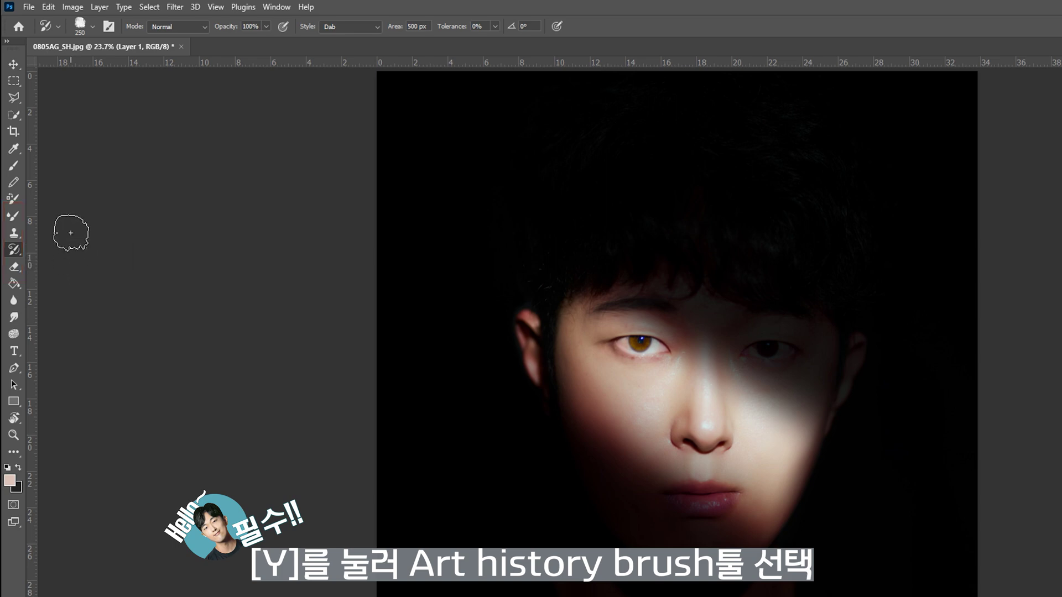
click(93, 27)
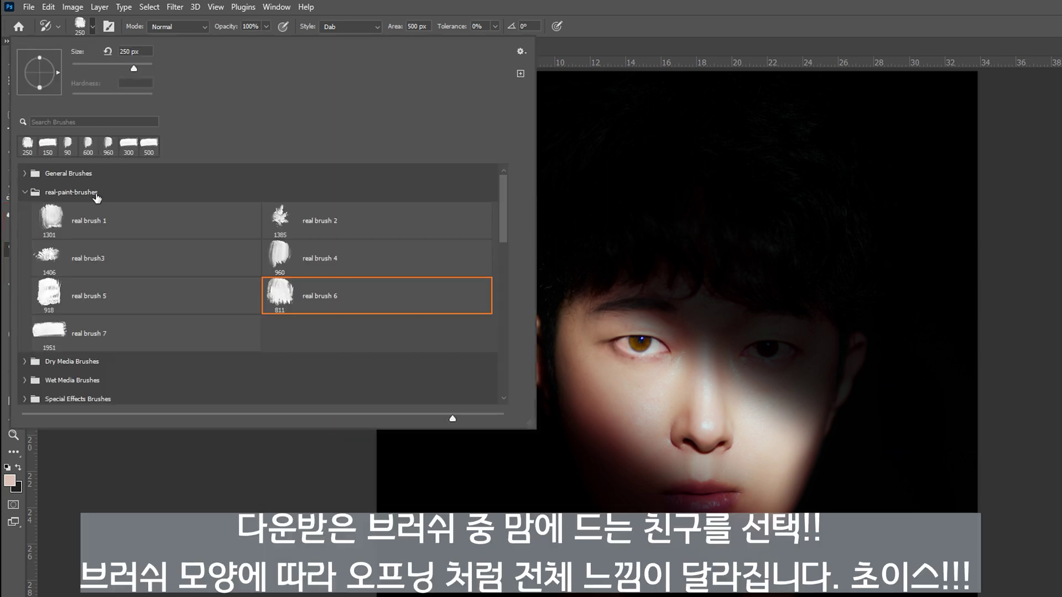
click(104, 332)
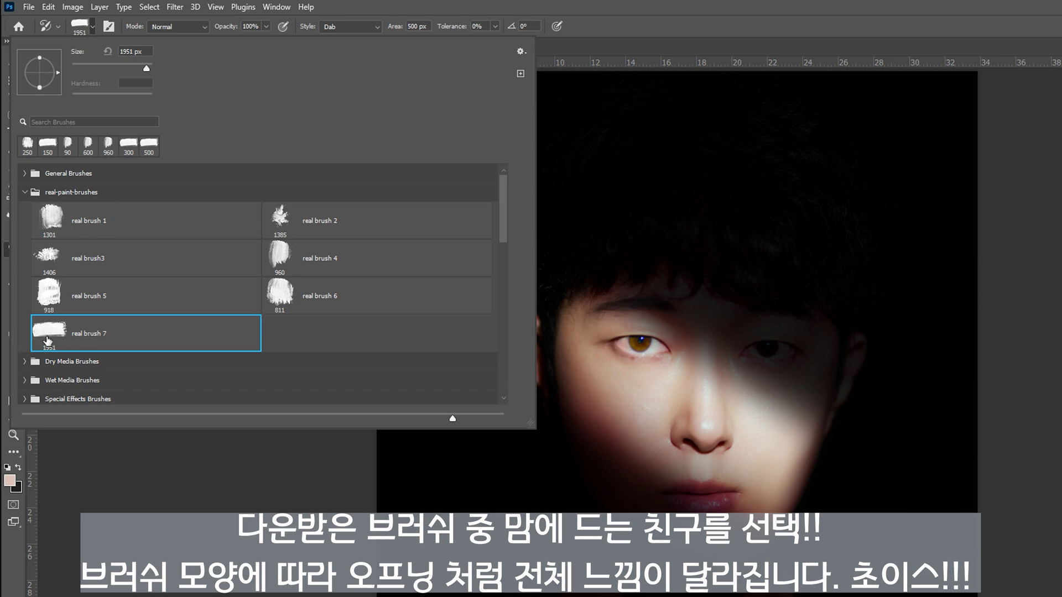
double_click(47, 340)
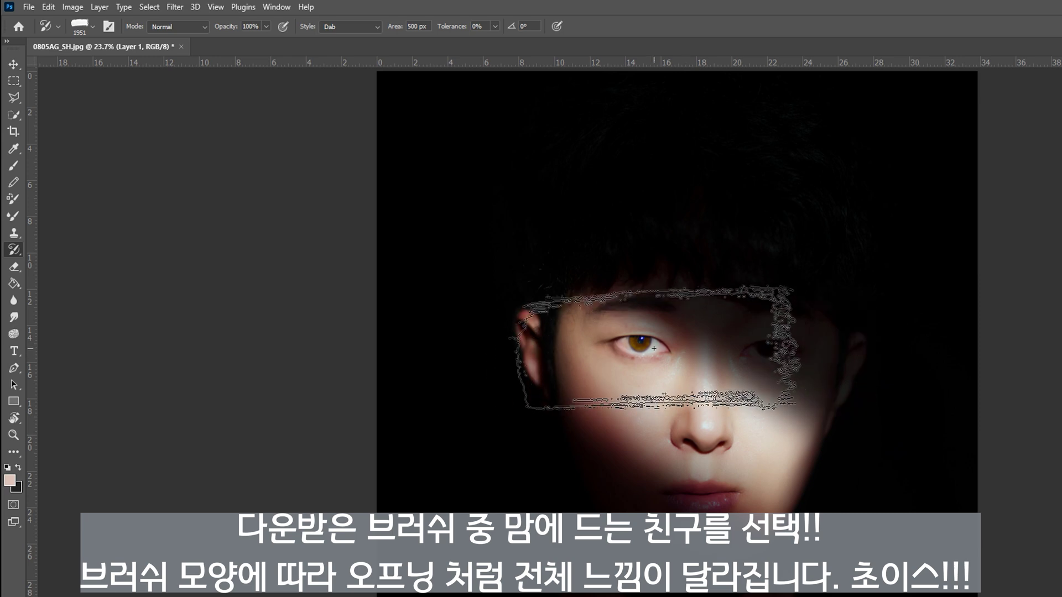
Reduce the brush size to 500 px and choose Dab as the Art History Brush style.
key(bracketleft)
key(bracketleft)
key(bracketleft)
key(bracketleft)
key(bracketleft)
key(bracketleft)
key(bracketleft)
key(bracketleft)
key(bracketleft)
key(bracketleft)
key(bracketleft)
key(bracketleft)
key(bracketleft)
key(bracketleft)
key(bracketleft)
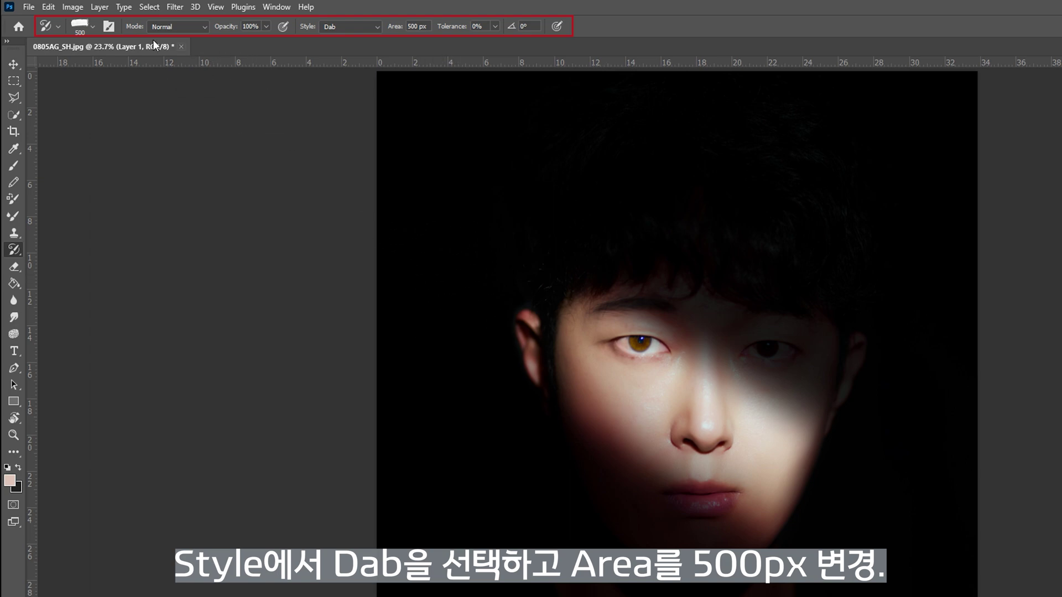
click(369, 27)
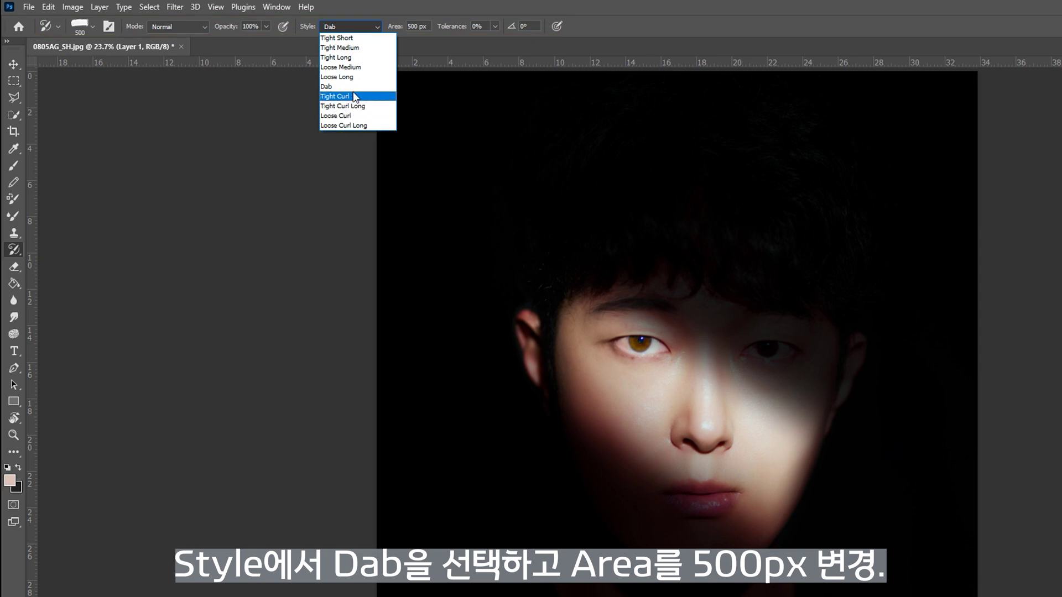
click(326, 86)
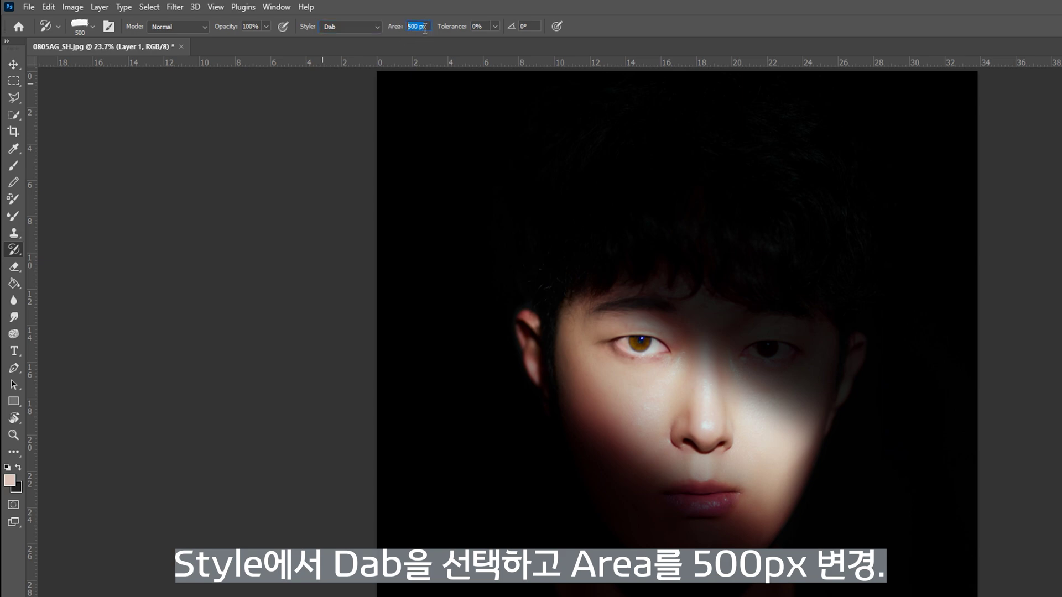
Try the brush with an Area of 0 px by dabbing on the cheek below the lit eye, and undo the dabs.
text(0)
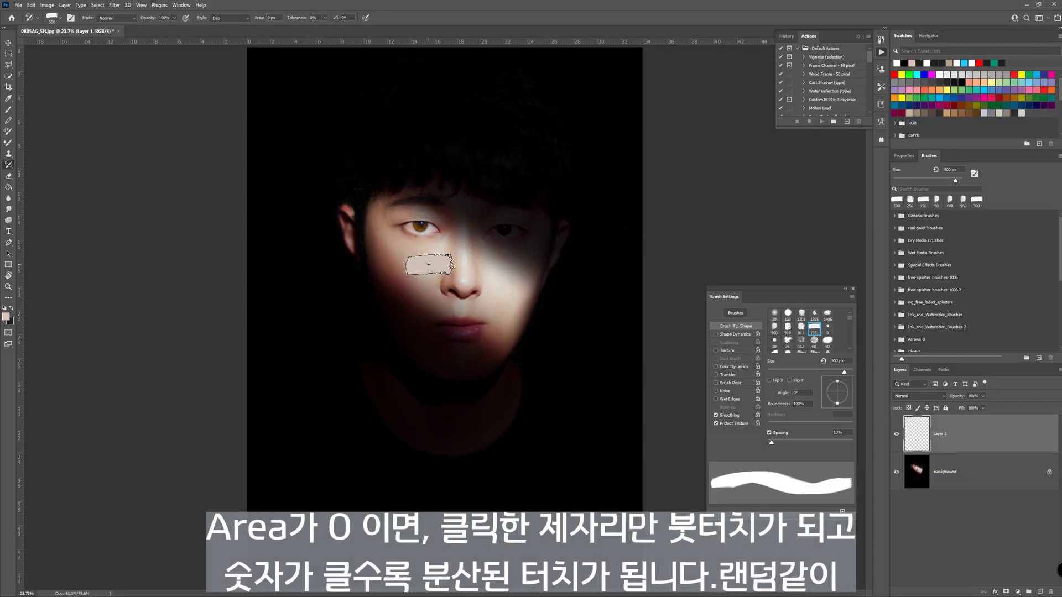
click(409, 252)
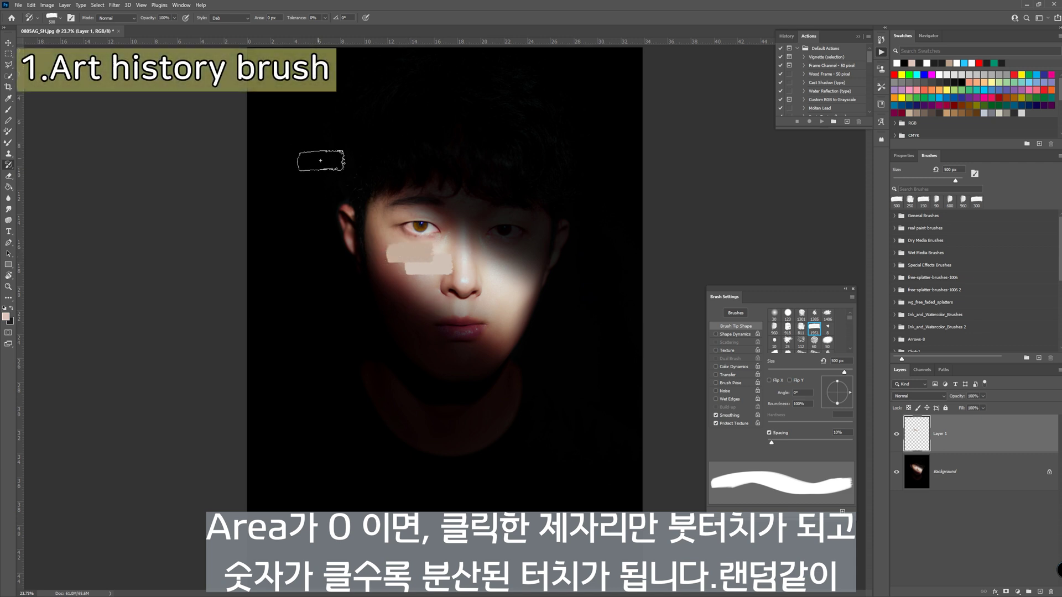
key(ctrl+z)
key(ctrl+z)
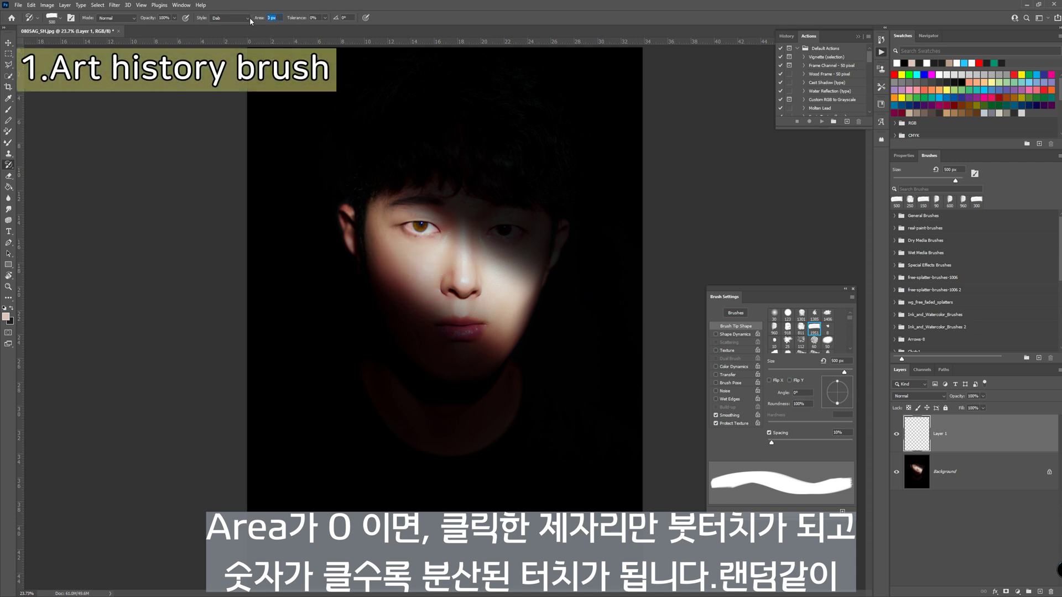
Set the brush Area to 500 px and try scattered strokes over the lit eye and cheek, undoing them.
text(0)
key(Return)
click(416, 228)
drag(416, 227, 419, 229)
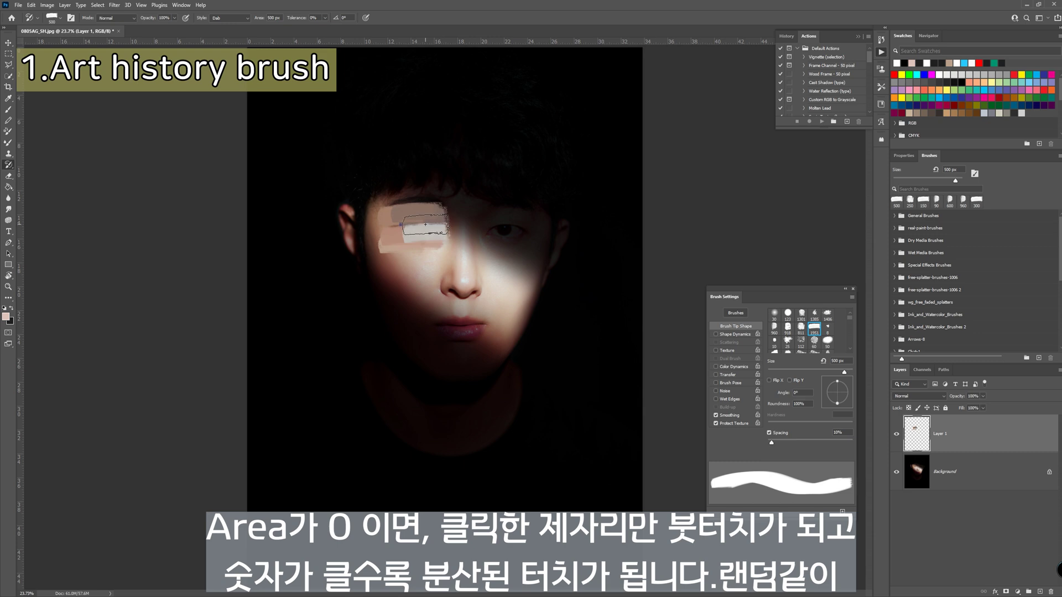
key(ctrl+z)
mouse_move(413, 249)
mouse_down()
mouse_move(440, 321)
mouse_move(498, 242)
mouse_move(444, 310)
mouse_up()
key(ctrl+z)
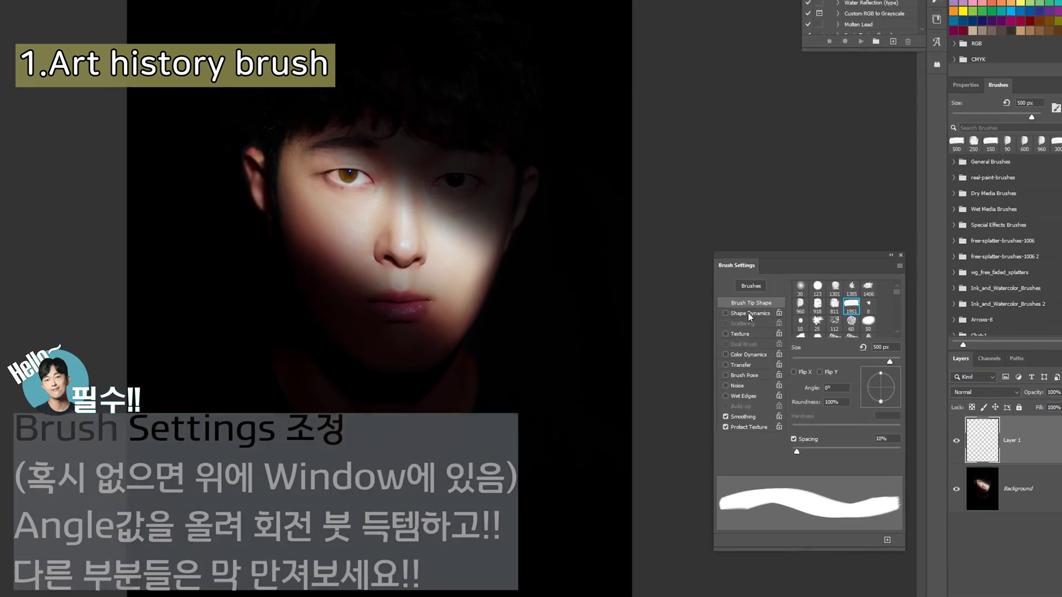
Enable Shape Dynamics with an Angle Jitter of 26% and try a stroke across the face.
click(741, 325)
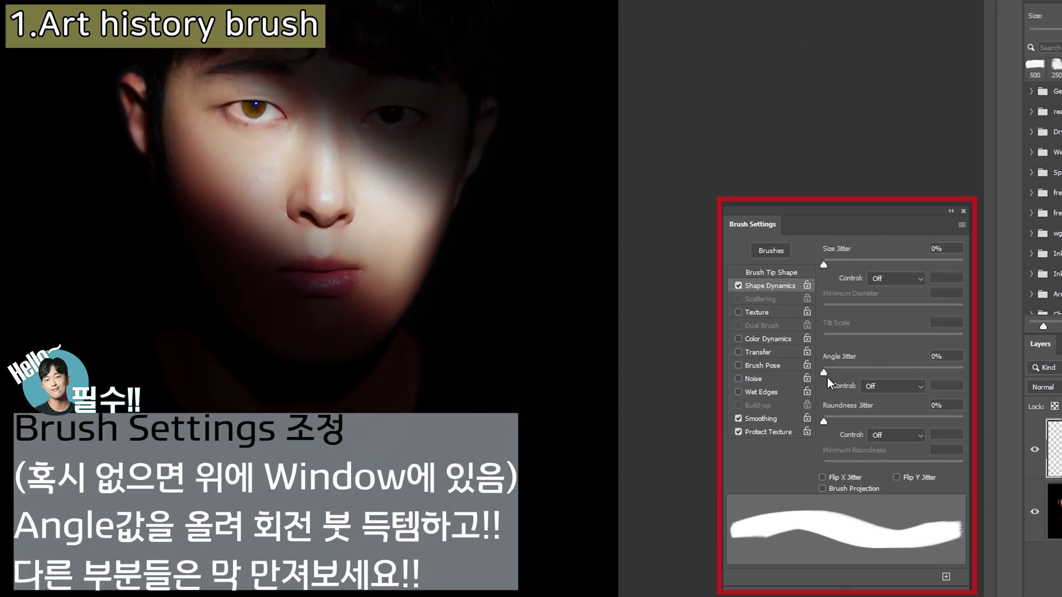
mouse_move(825, 373)
mouse_down()
mouse_move(868, 375)
mouse_move(831, 377)
mouse_up()
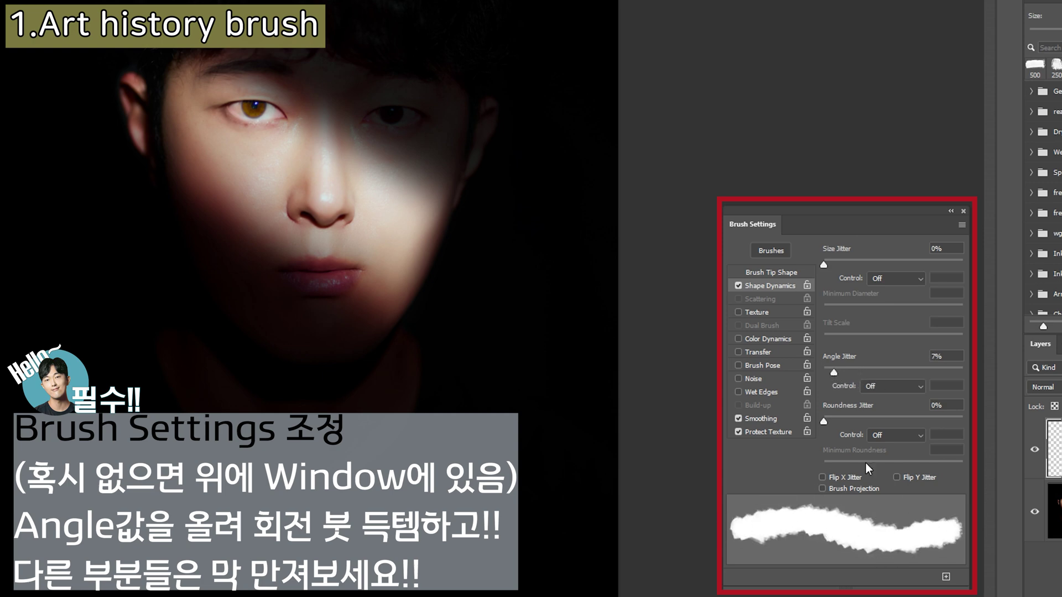
drag(837, 373, 878, 373)
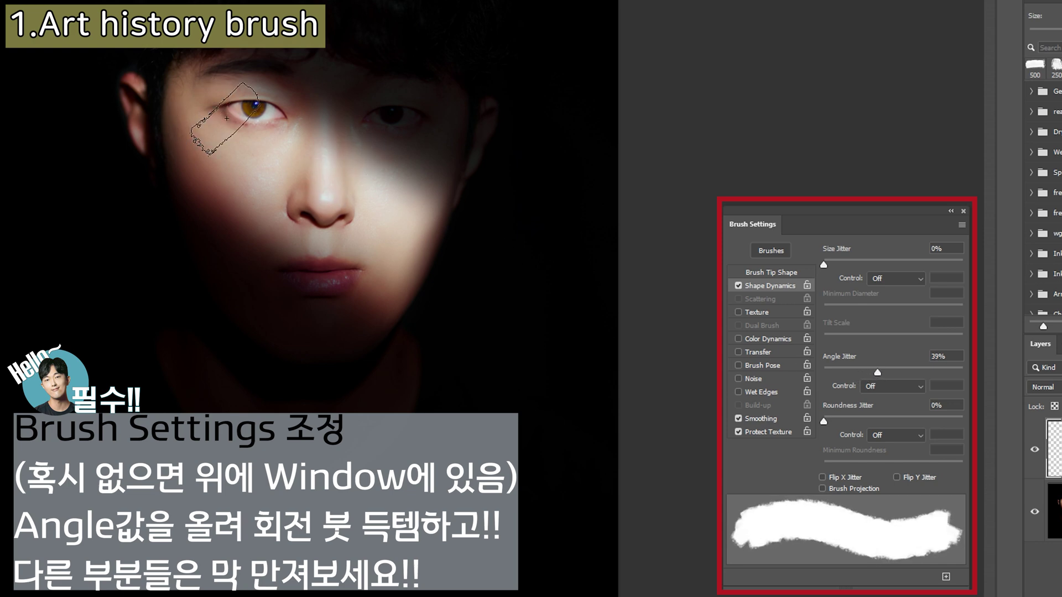
mouse_move(264, 157)
mouse_down()
mouse_move(280, 135)
mouse_move(289, 166)
mouse_move(336, 190)
mouse_move(254, 154)
mouse_move(356, 111)
mouse_move(249, 201)
mouse_move(382, 194)
mouse_up()
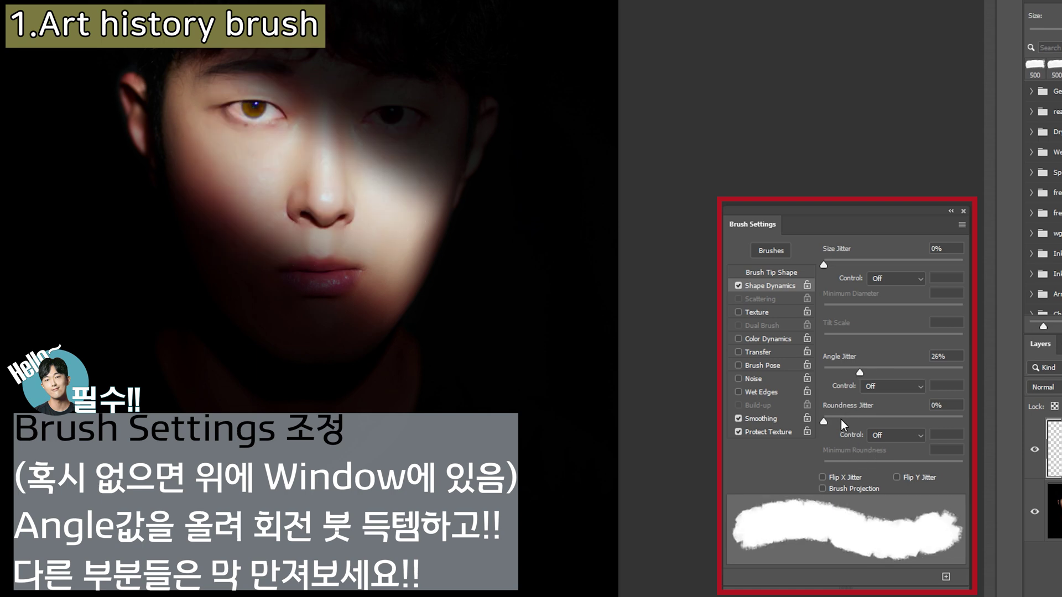
Try a Roundness Jitter of 100% with strokes over the nose and eyes, undo them, and return the jitter to 0%.
mouse_move(825, 424)
mouse_down()
mouse_move(898, 408)
mouse_move(978, 411)
mouse_up()
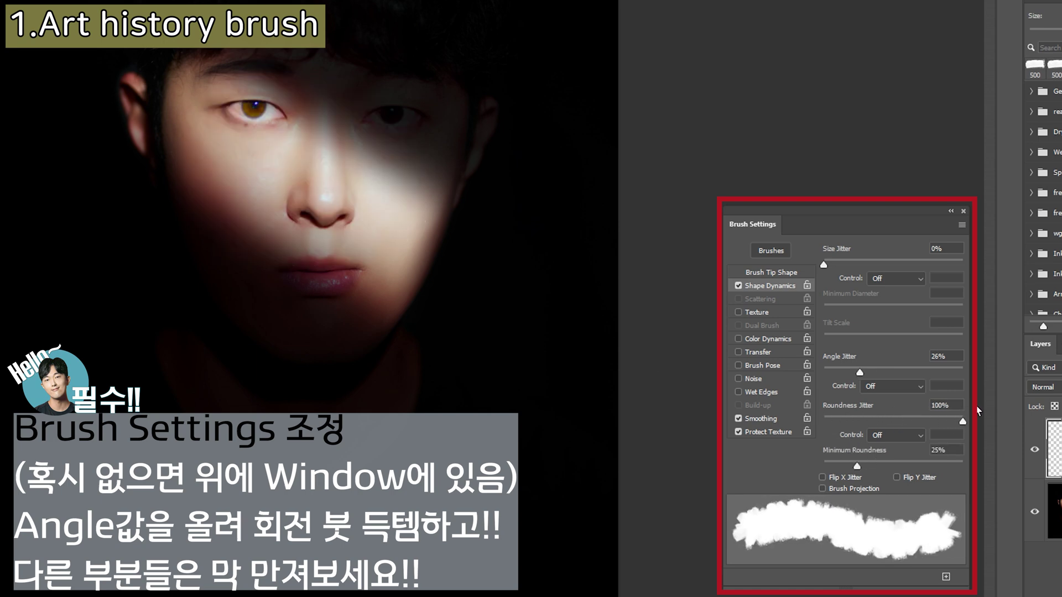
mouse_move(911, 421)
mouse_down()
mouse_move(806, 410)
mouse_move(974, 419)
mouse_up()
mouse_move(271, 141)
mouse_down()
mouse_move(269, 167)
mouse_move(284, 161)
mouse_up()
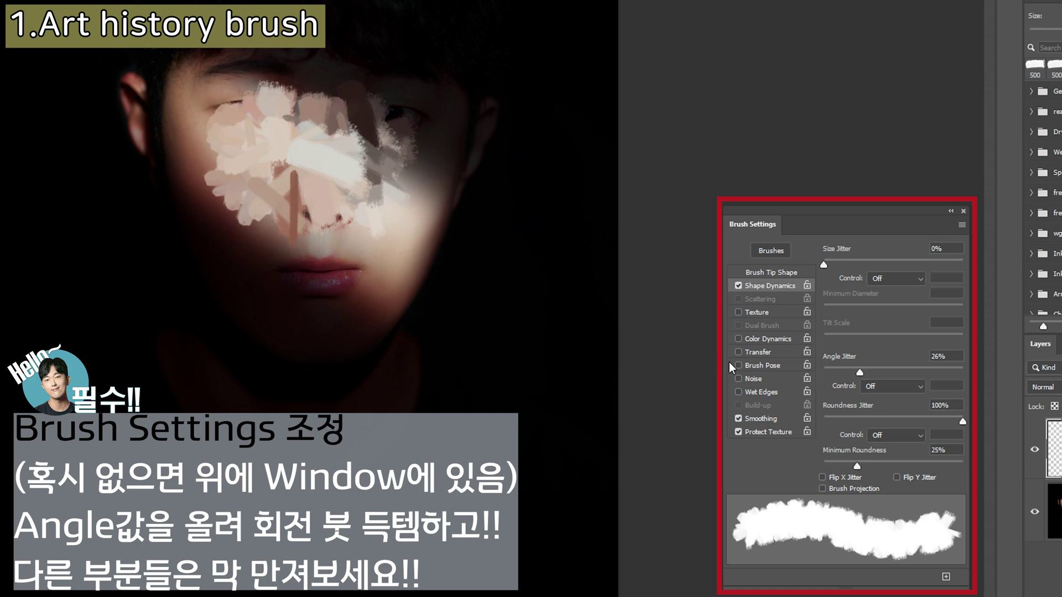
key(ctrl+z)
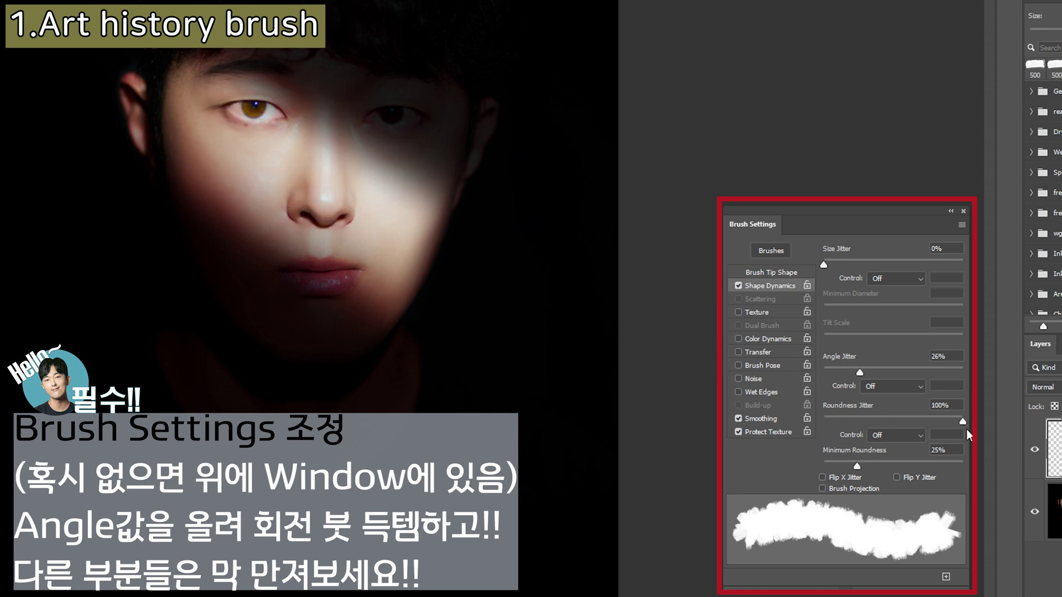
drag(965, 420, 812, 422)
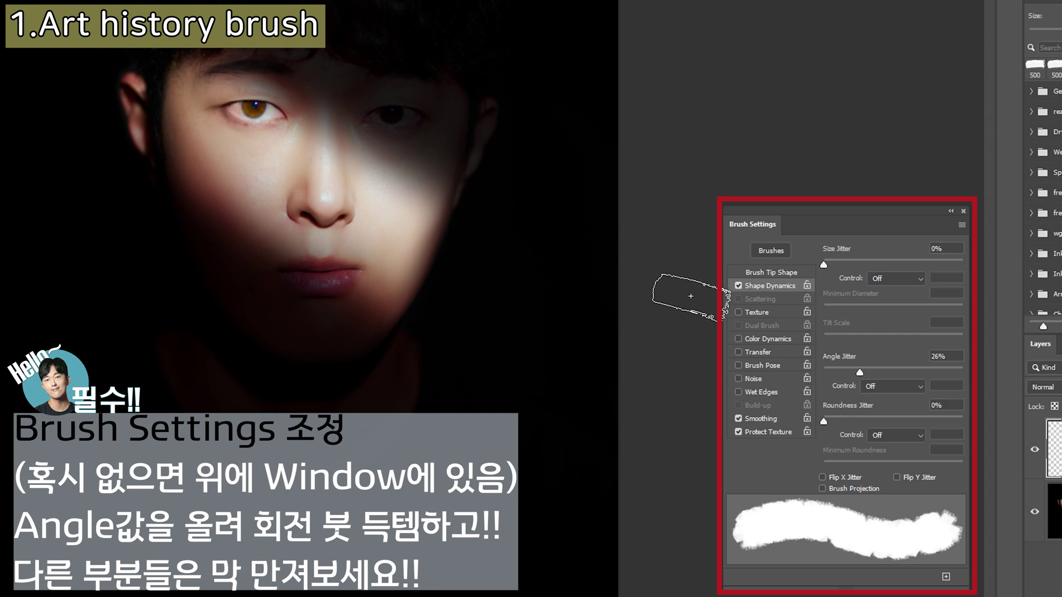
Enable Texture for the brush, try a 10% Depth with soft strokes over the face, and undo them.
click(738, 313)
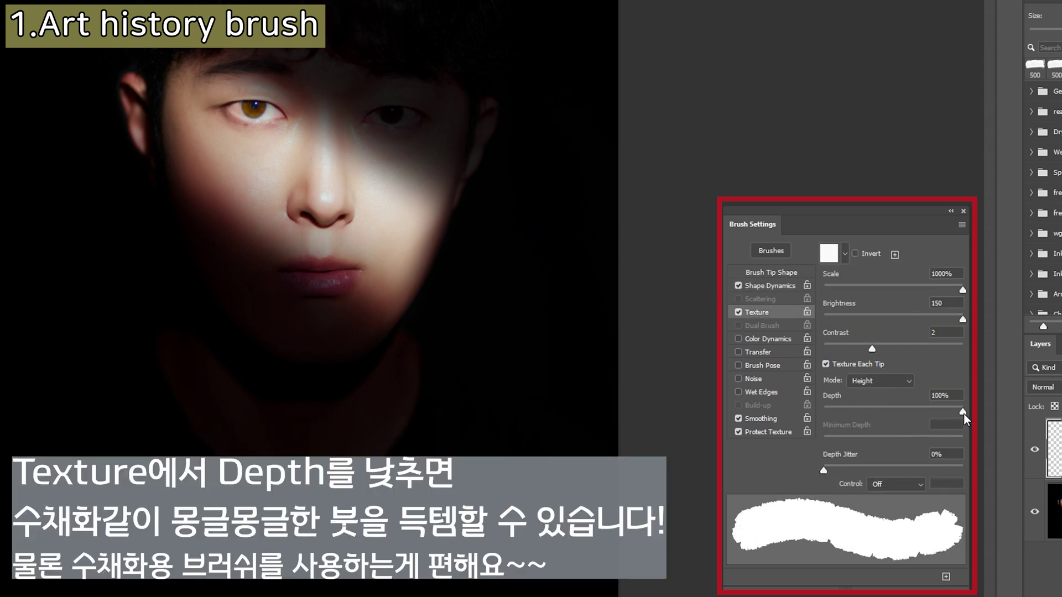
mouse_move(960, 410)
mouse_down()
mouse_move(814, 403)
mouse_move(837, 416)
mouse_up()
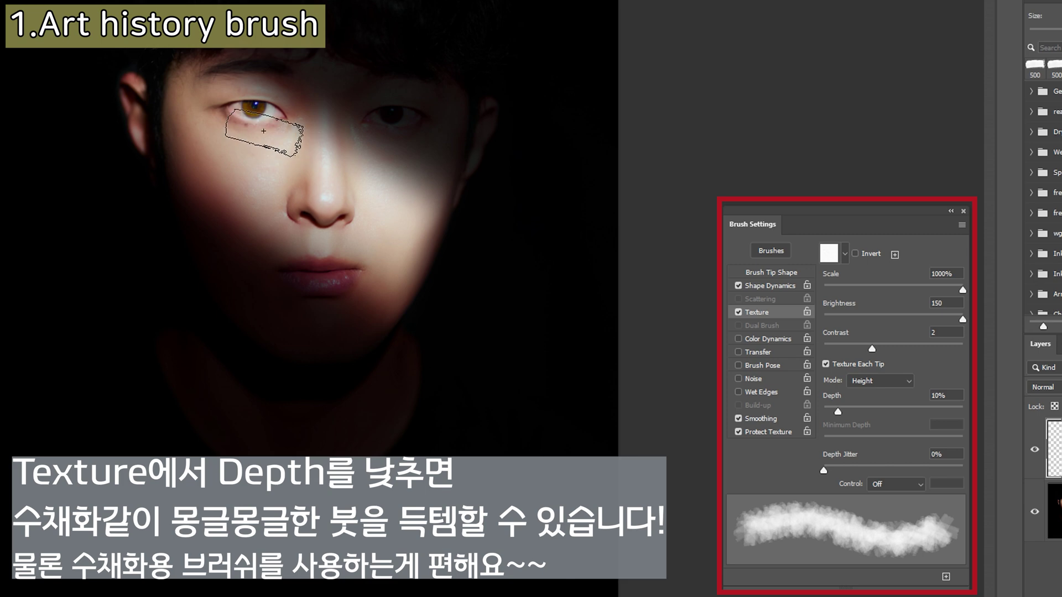
mouse_move(276, 182)
mouse_down()
mouse_move(243, 205)
mouse_move(297, 96)
mouse_move(344, 225)
mouse_move(360, 114)
mouse_up()
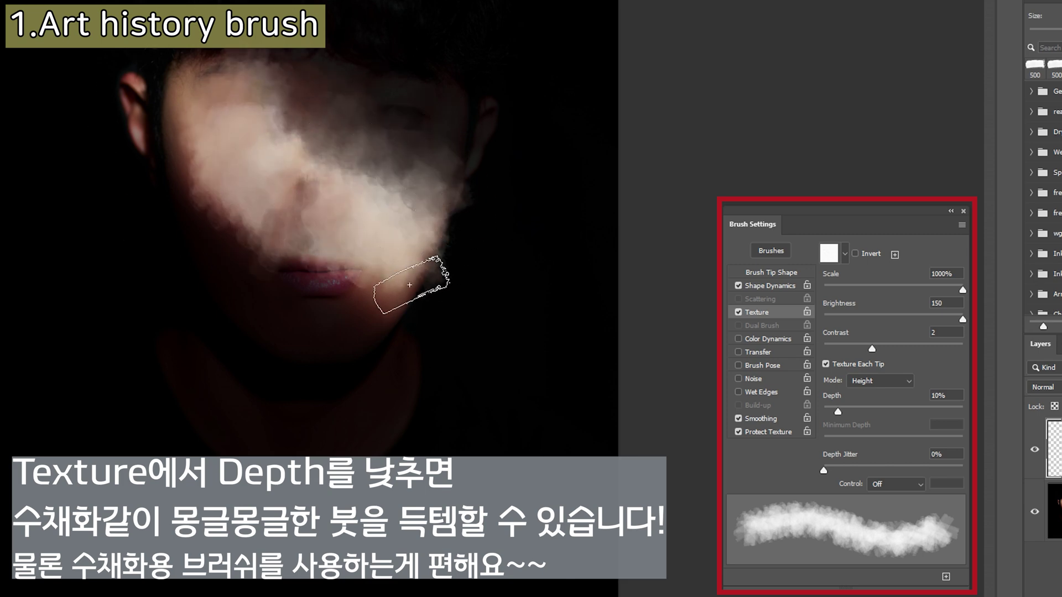
key(ctrl+z)
Raise the texture Depth to near its maximum, try a stroke over the lit eye, and undo it.
drag(837, 414, 968, 413)
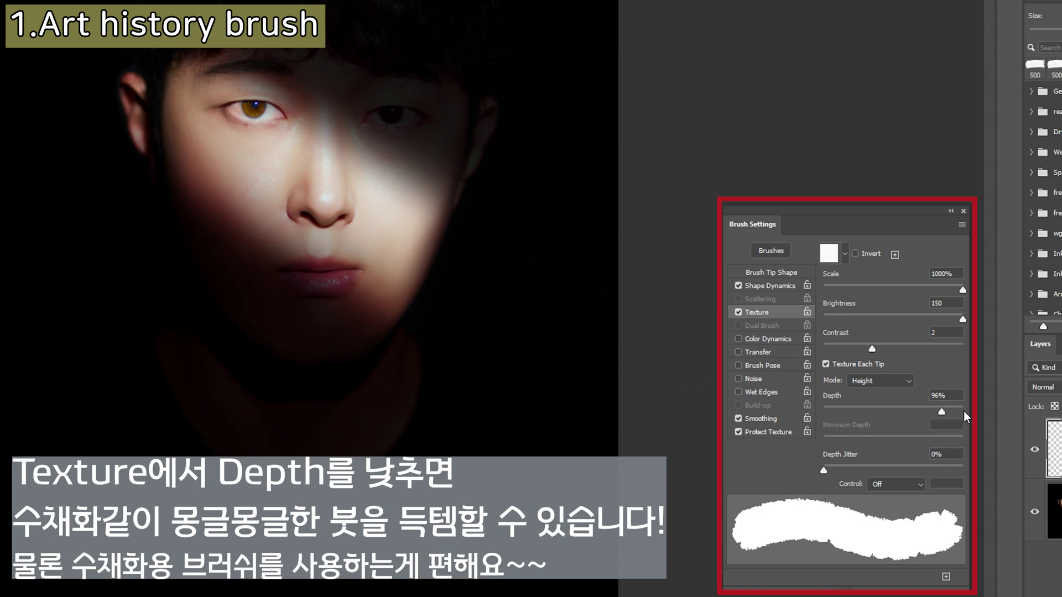
mouse_move(264, 83)
mouse_down()
mouse_move(354, 172)
mouse_move(321, 122)
mouse_up()
key(ctrl+z)
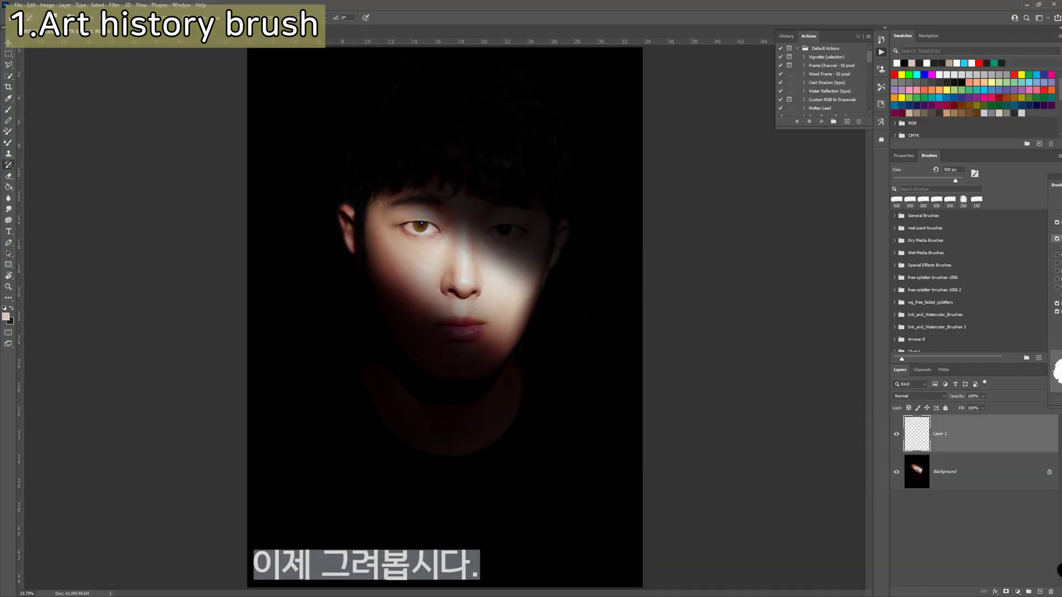
Paint over the face, hair, neck and dark surroundings on Layer 1 with the brush at 500 px.
key(bracketleft)
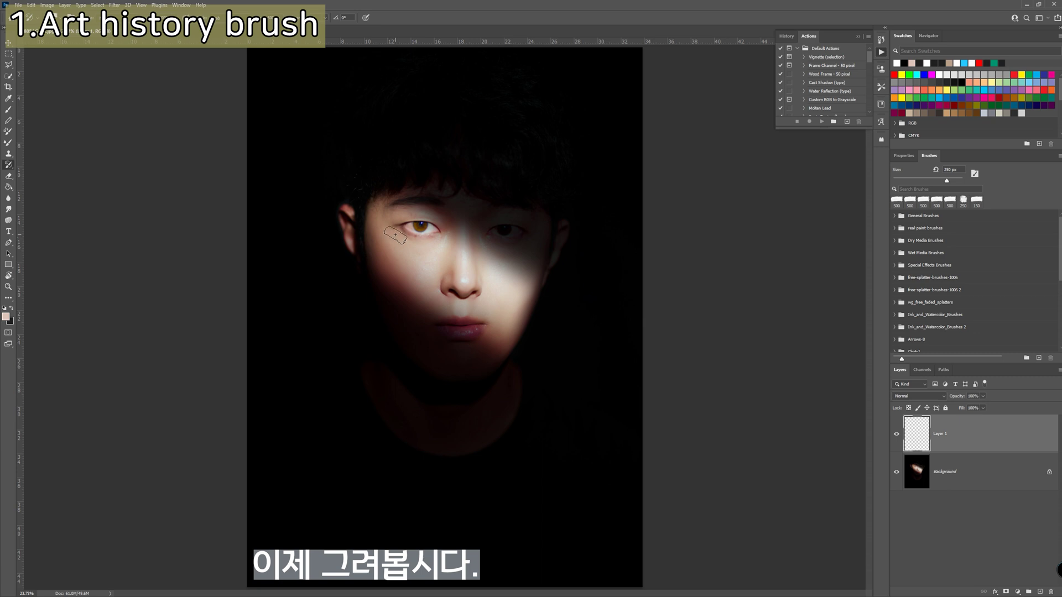
key(bracketright)
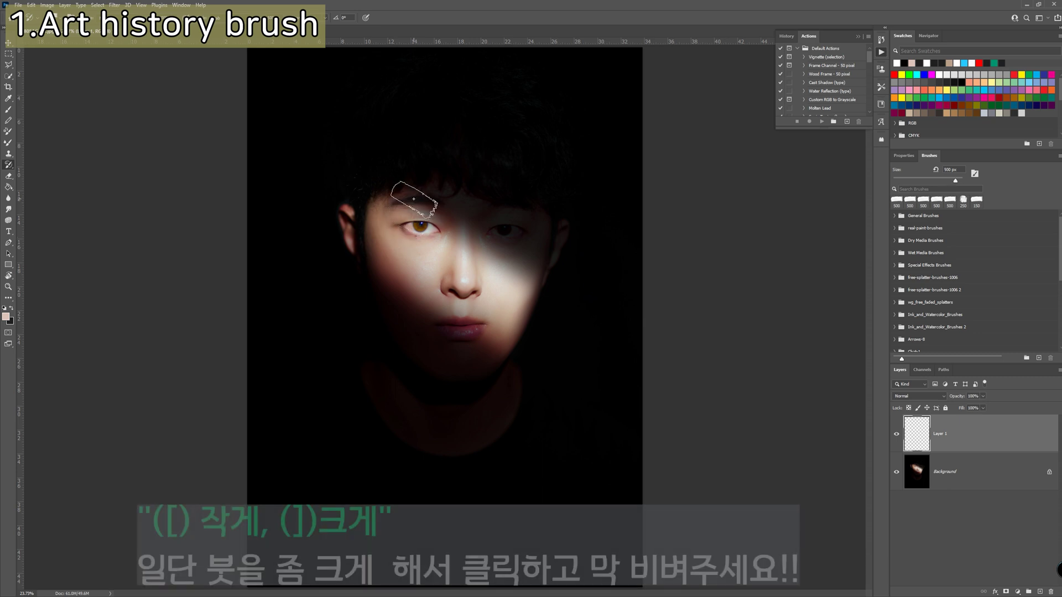
mouse_move(426, 202)
mouse_down()
mouse_move(355, 226)
mouse_move(369, 261)
mouse_move(439, 257)
mouse_move(428, 227)
mouse_move(403, 257)
mouse_move(474, 312)
mouse_move(541, 293)
mouse_move(493, 272)
mouse_move(491, 252)
mouse_move(537, 249)
mouse_move(466, 178)
mouse_up()
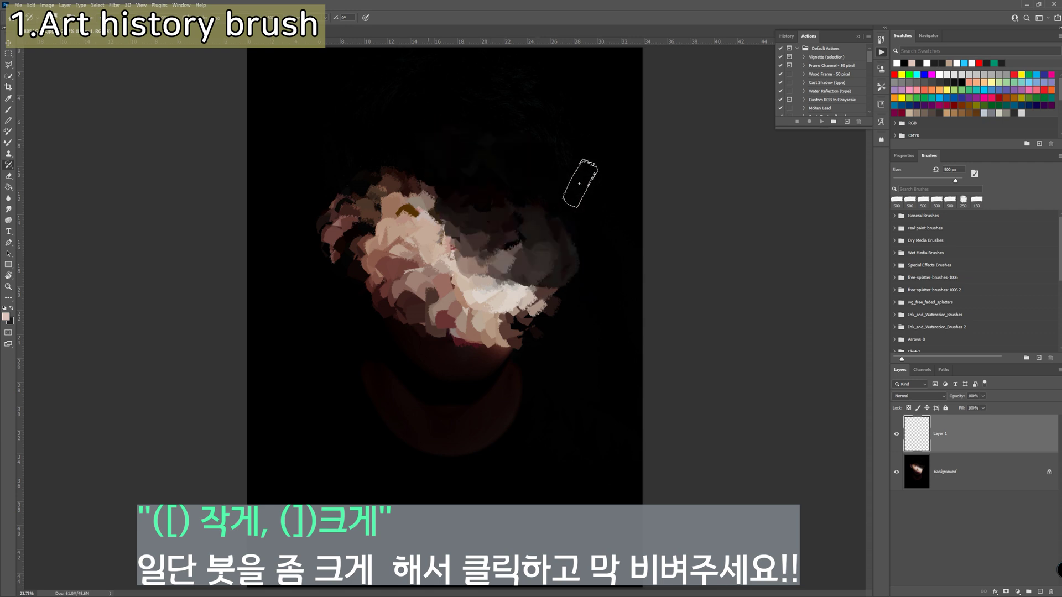
mouse_move(366, 357)
mouse_down()
mouse_move(336, 402)
mouse_move(472, 447)
mouse_move(544, 417)
mouse_move(564, 167)
mouse_move(431, 141)
mouse_move(449, 90)
mouse_up()
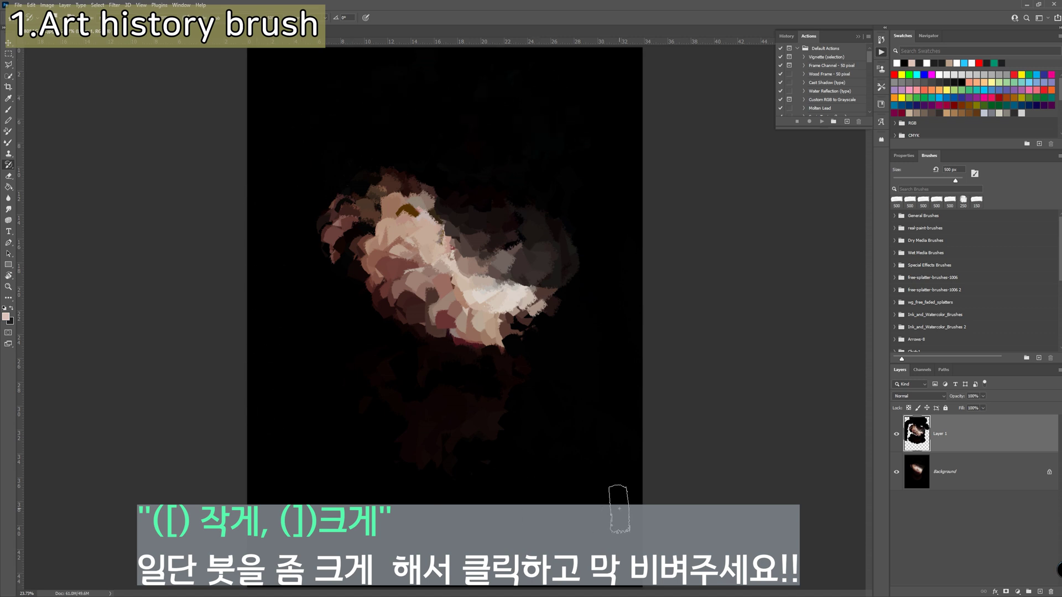
Toggle the visibility of the Background and Layer 1 to examine the painted coverage, leaving both shown.
click(897, 472)
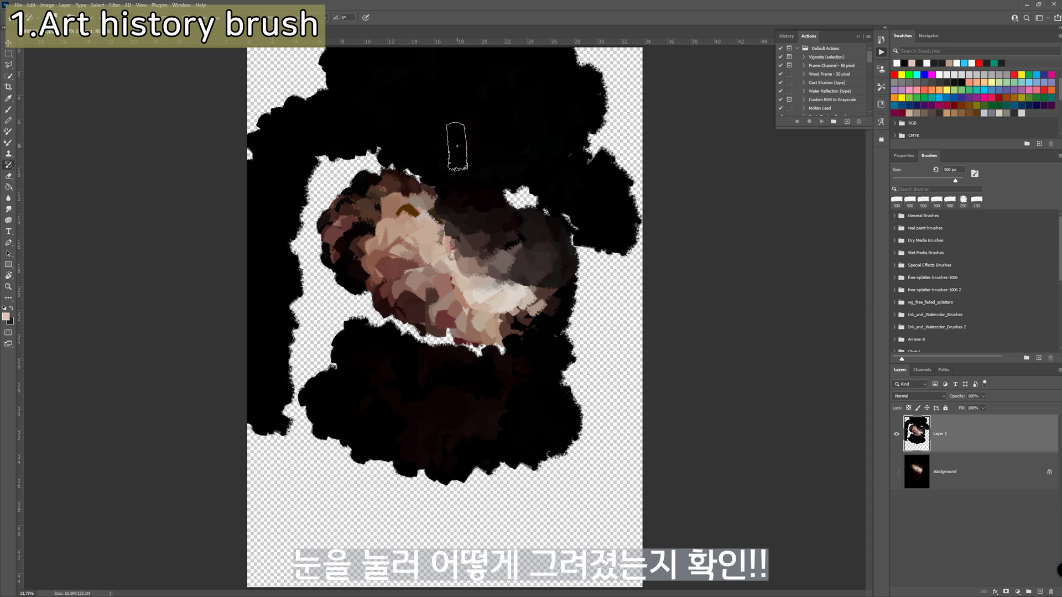
click(897, 439)
click(897, 439)
click(897, 473)
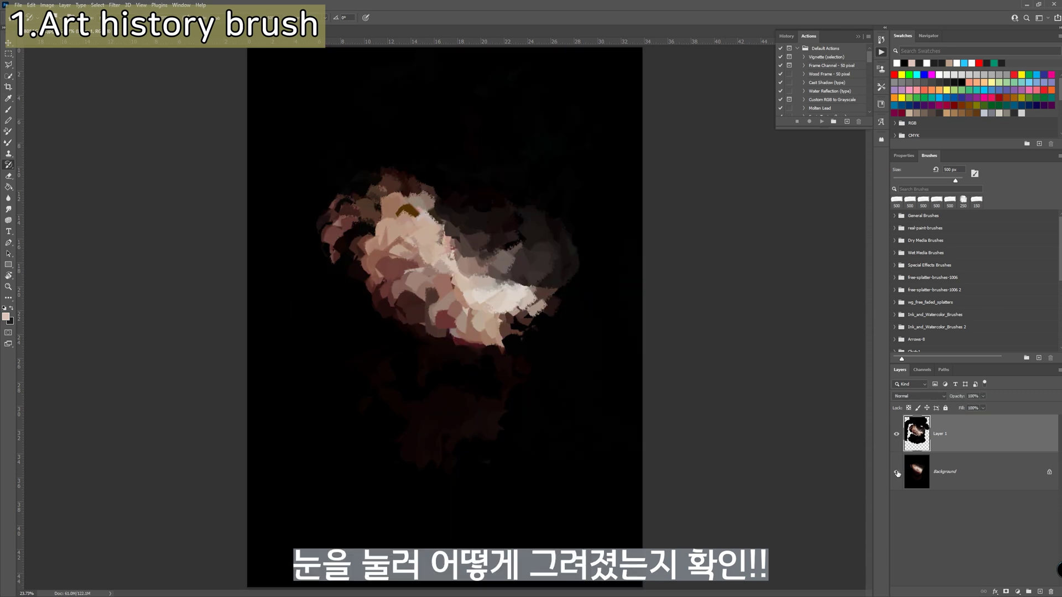
click(897, 434)
click(896, 434)
Add a new layer above Layer 1 and paint scattered strokes over the face and its edges with the brush reduced to 200 px.
click(1040, 591)
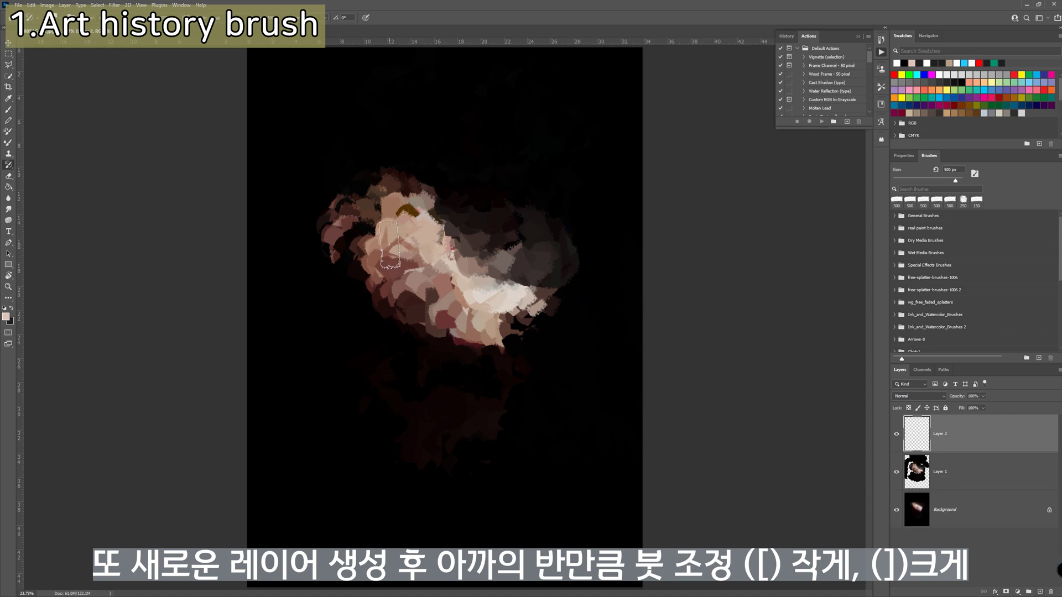
key(bracketleft)
key(bracketleft)
key(bracketleft)
key(bracketleft)
key(bracketleft)
key(bracketleft)
key(bracketleft)
key(bracketleft)
key(bracketleft)
mouse_move(395, 215)
mouse_down()
mouse_move(353, 247)
mouse_move(415, 240)
mouse_move(415, 301)
mouse_move(516, 326)
mouse_move(463, 289)
mouse_move(437, 300)
mouse_move(414, 335)
mouse_up()
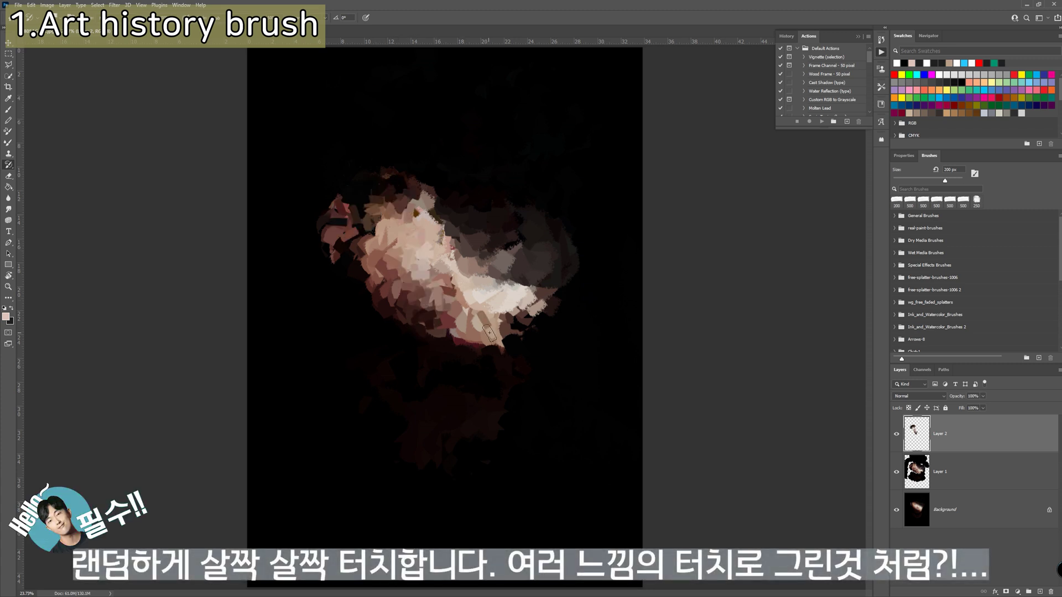
mouse_move(492, 332)
mouse_down()
mouse_move(582, 327)
mouse_move(554, 265)
mouse_move(558, 245)
mouse_move(566, 325)
mouse_up()
drag(508, 224, 559, 267)
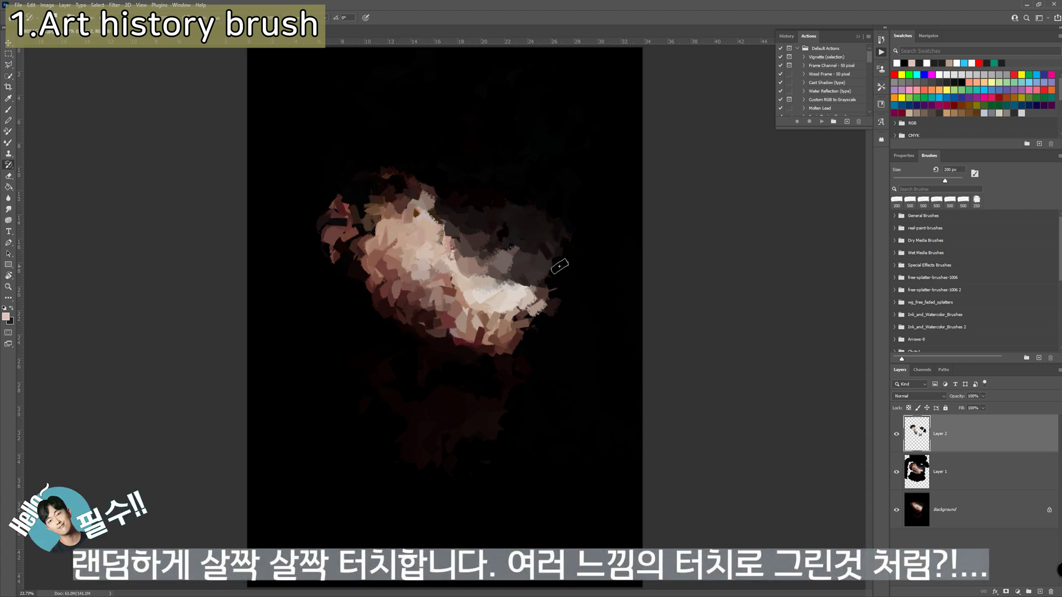
mouse_move(423, 193)
mouse_down()
mouse_move(454, 207)
mouse_move(379, 261)
mouse_move(374, 252)
mouse_move(388, 332)
mouse_up()
drag(331, 246, 331, 224)
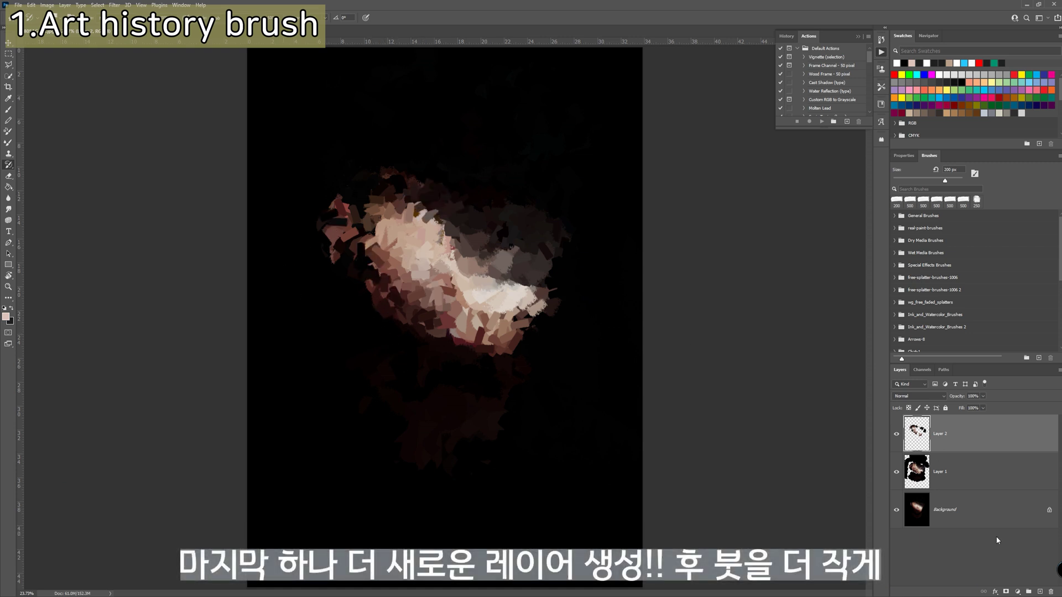
Add another layer on top and bring out the eyes, nose and mouth with fine strokes, reducing the brush from 90 px to 45 px.
click(1040, 591)
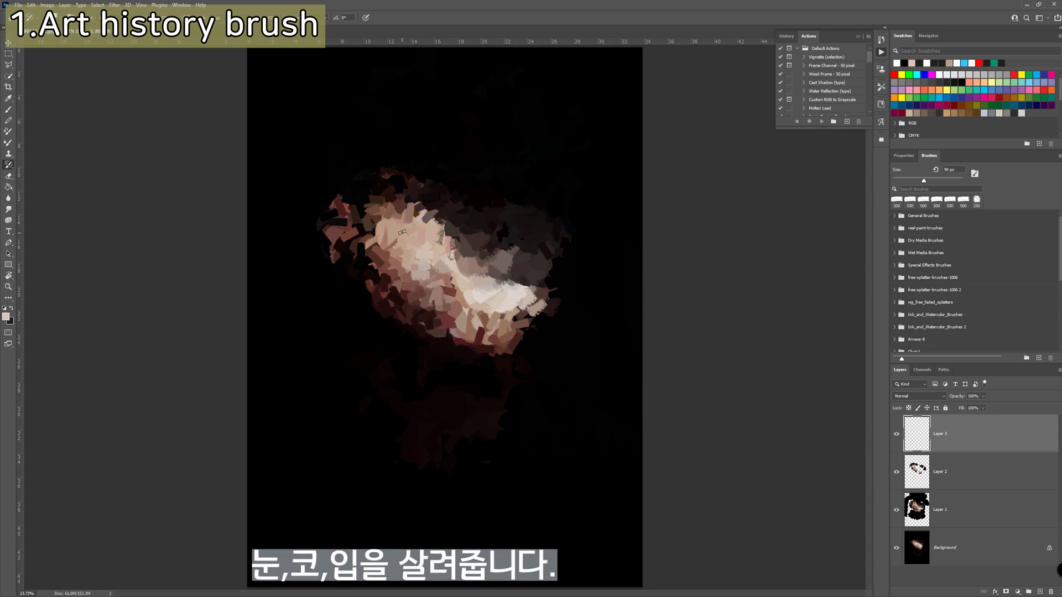
drag(414, 224, 424, 234)
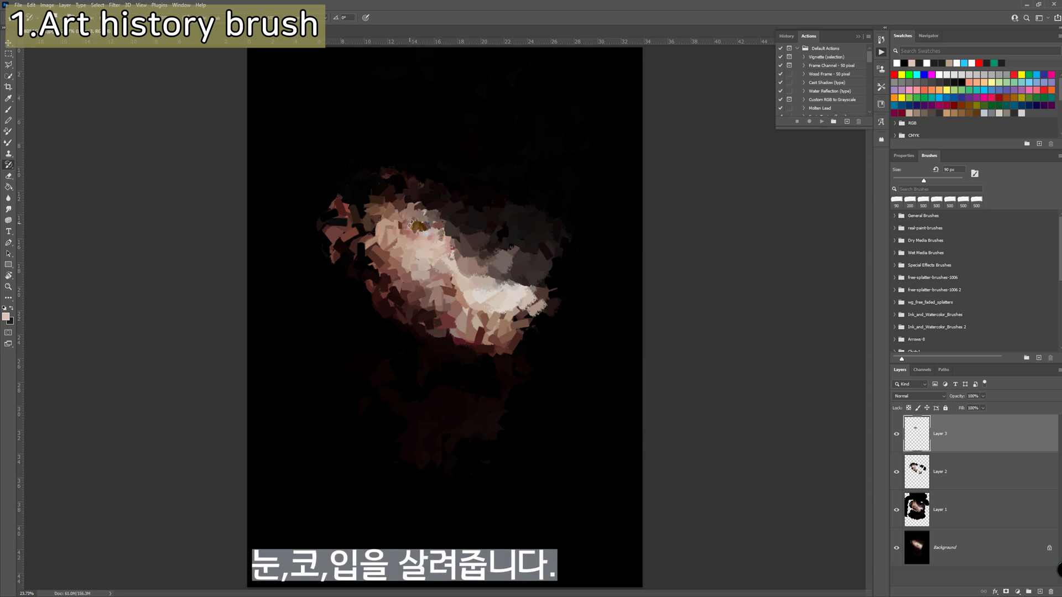
mouse_move(411, 223)
mouse_down()
mouse_move(432, 235)
mouse_move(417, 227)
mouse_move(434, 225)
mouse_move(410, 227)
mouse_up()
key(bracketleft)
key(bracketleft)
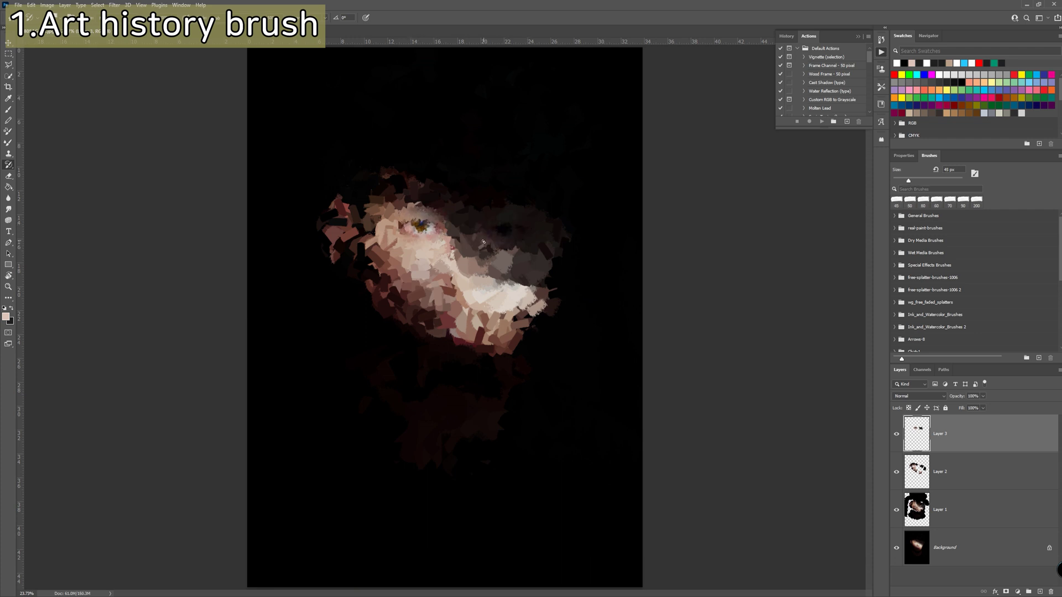
mouse_move(465, 243)
mouse_down()
mouse_move(464, 275)
mouse_move(464, 254)
mouse_move(454, 270)
mouse_move(469, 289)
mouse_move(445, 293)
mouse_move(465, 233)
mouse_move(481, 306)
mouse_move(476, 291)
mouse_move(454, 291)
mouse_move(465, 285)
mouse_move(487, 338)
mouse_move(462, 323)
mouse_move(466, 344)
mouse_up()
key(bracketleft)
key(bracketleft)
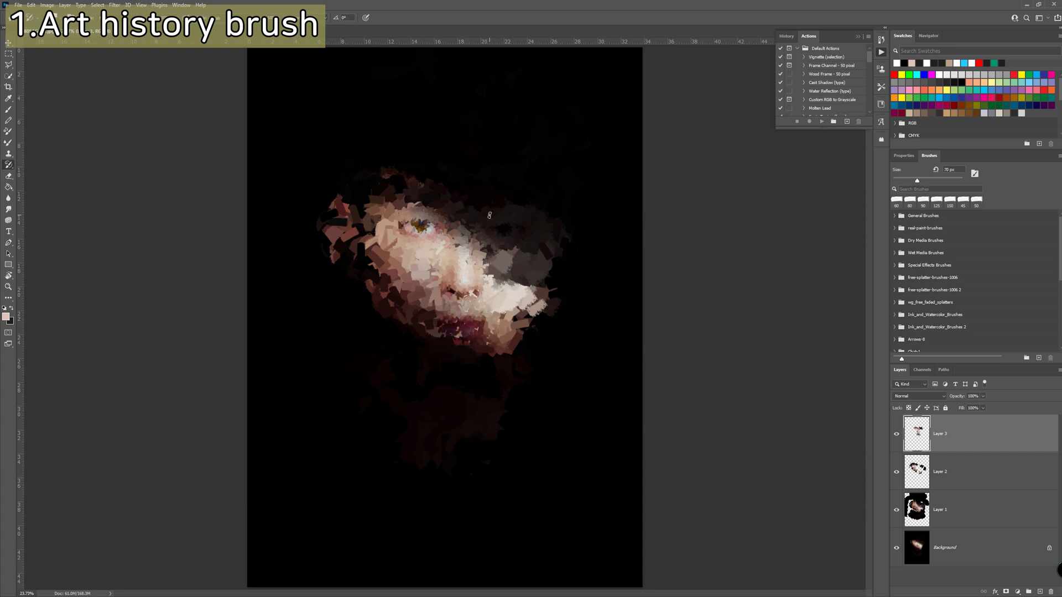
Enlarge the Art History Brush to 250 px.
key(bracketright)
key(bracketright)
key(bracketright)
key(bracketright)
key(bracketright)
key(bracketright)
key(bracketright)
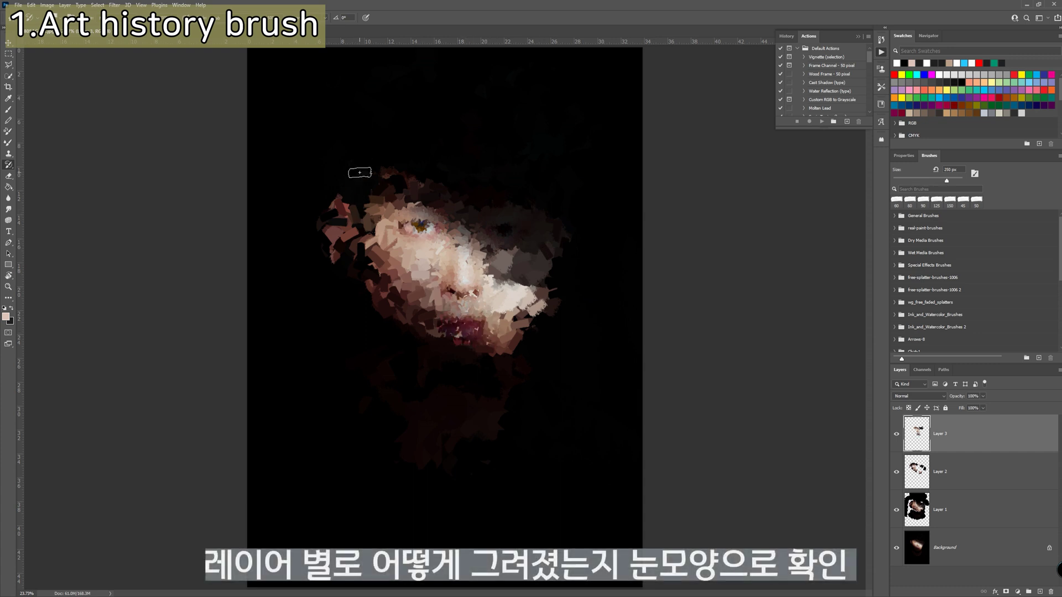
Toggle the visibility of Layer 2 and Layer 1 to examine each layer's strokes, including a close view of the face, leaving both shown.
click(894, 471)
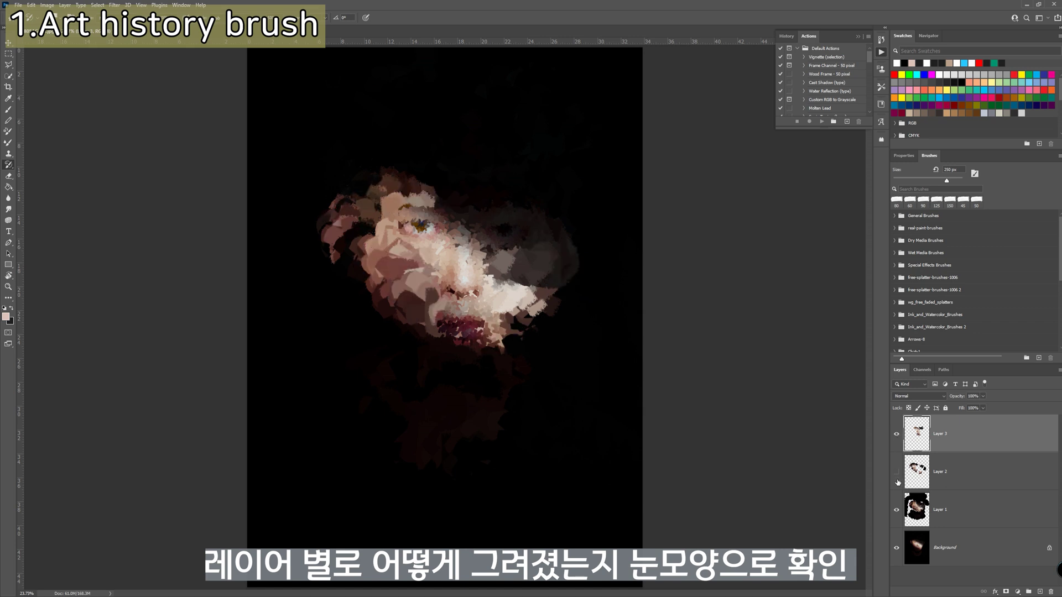
click(897, 510)
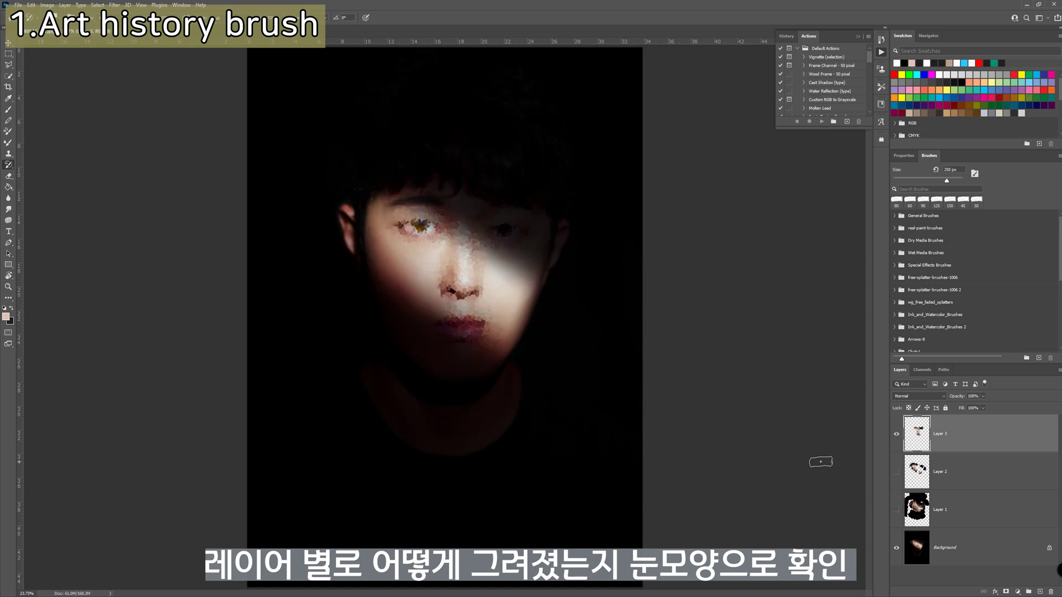
click(896, 473)
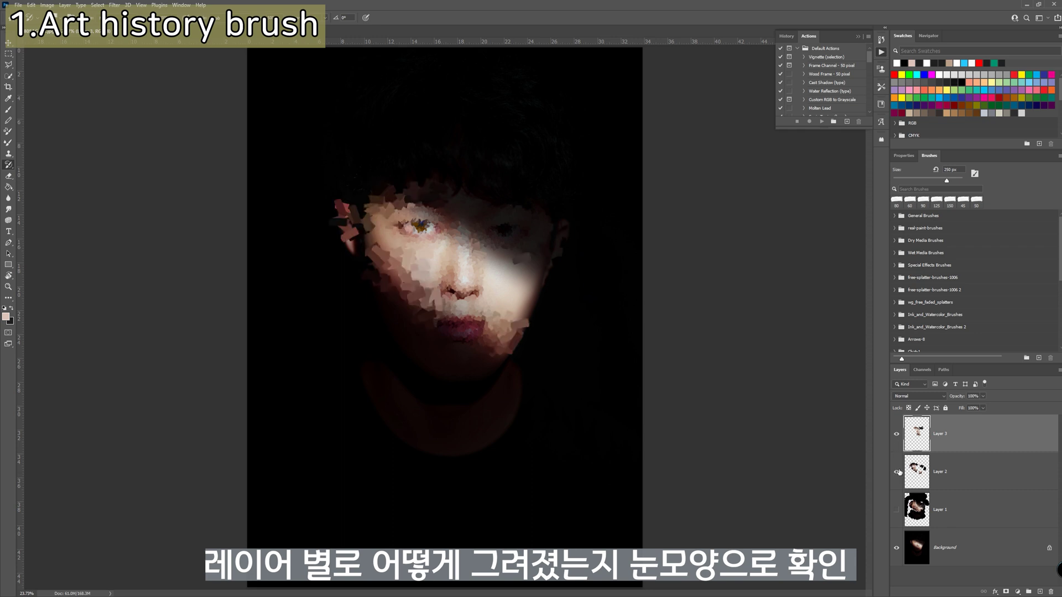
click(896, 510)
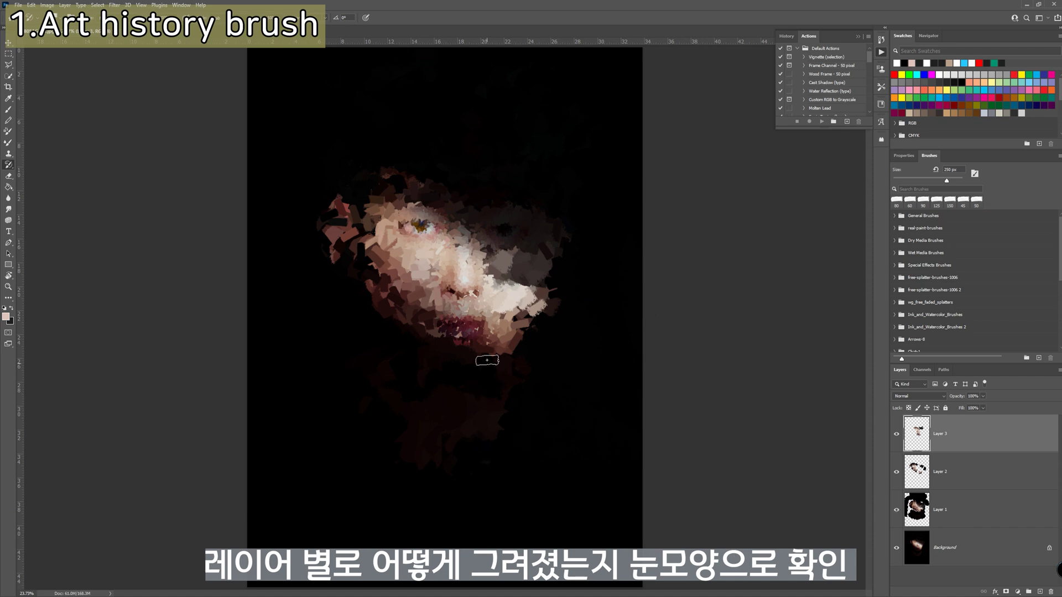
key(z)
drag(360, 231, 506, 275)
click(896, 471)
click(897, 471)
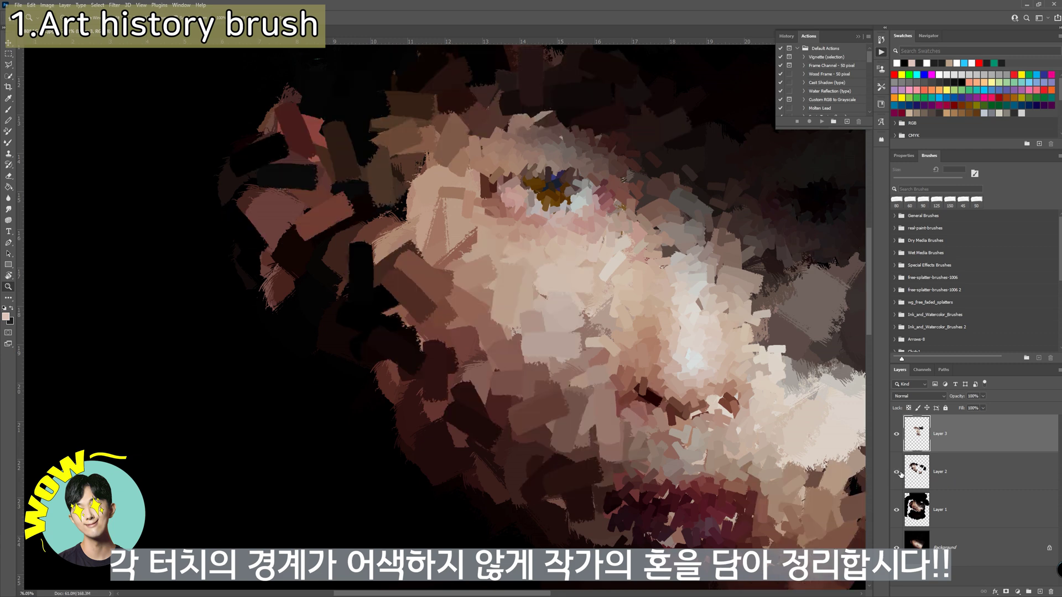
Blend the rough stroke edges on Layer 2 around the lit eye, cheek and nose, with the brush between 150 px and 125 px.
click(919, 473)
drag(451, 229, 432, 191)
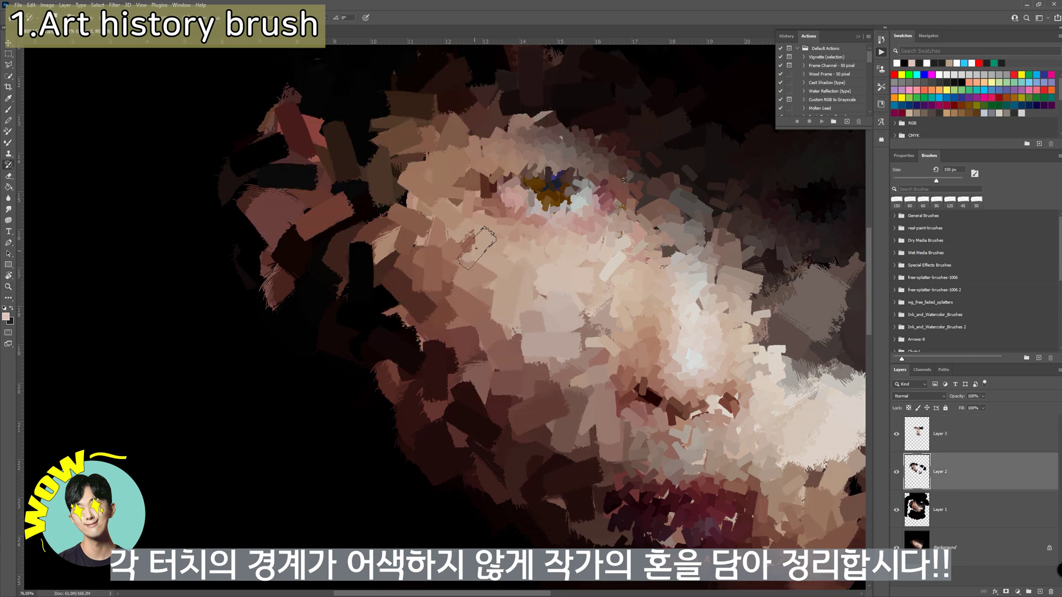
drag(458, 257, 524, 280)
drag(589, 276, 596, 348)
drag(473, 359, 442, 453)
drag(380, 168, 368, 238)
mouse_move(633, 159)
mouse_down()
mouse_move(584, 236)
mouse_move(624, 263)
mouse_move(660, 261)
mouse_up()
drag(702, 410, 715, 419)
drag(589, 371, 469, 251)
drag(500, 379, 514, 406)
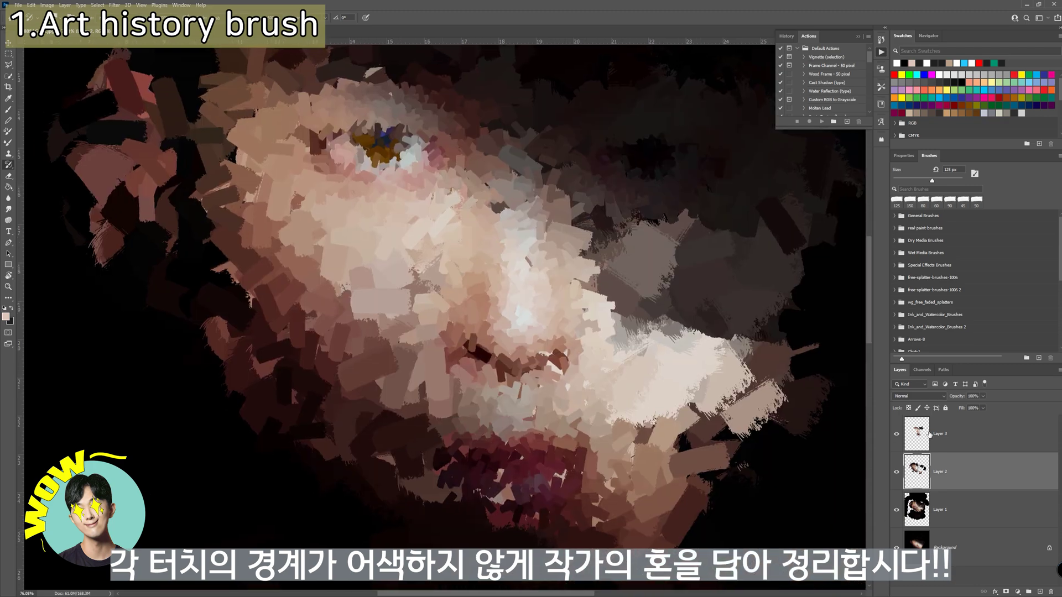
Paint further blending strokes over the shadowed cheek, the bright cheek patch, the chin and the dark side of the face.
drag(689, 288, 680, 320)
drag(608, 277, 625, 334)
drag(760, 298, 782, 313)
mouse_move(711, 456)
mouse_down()
mouse_move(623, 379)
mouse_move(583, 450)
mouse_up()
mouse_move(716, 94)
mouse_down()
mouse_move(820, 233)
mouse_move(615, 274)
mouse_up()
drag(615, 275, 480, 296)
Duplicate the Background layer and merge the copy with Layers 1, 2 and 3 into a single layer.
click(919, 547)
drag(446, 333, 429, 336)
drag(436, 227, 447, 232)
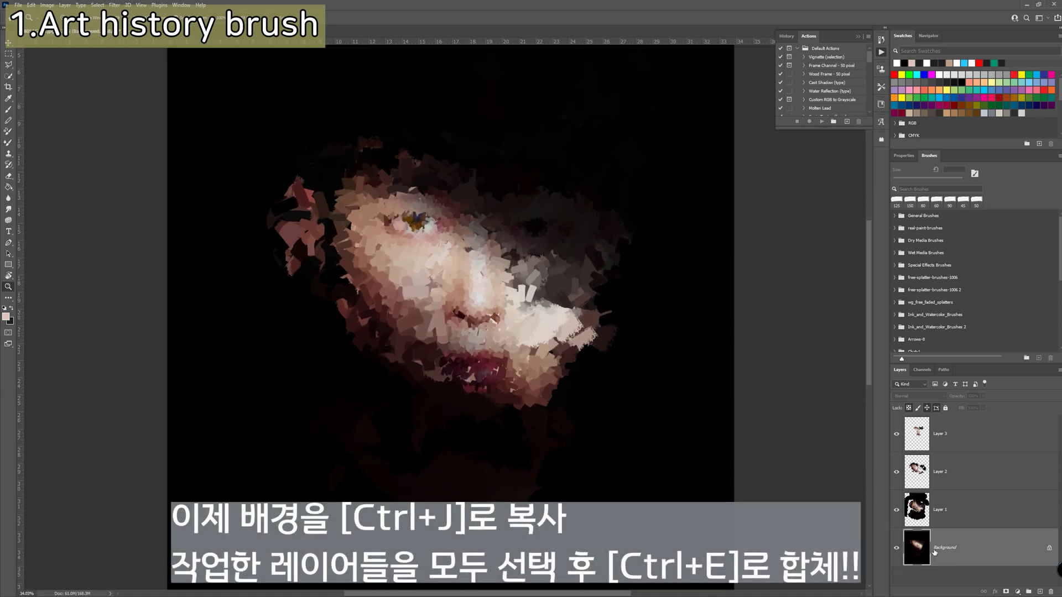
key(ctrl+j)
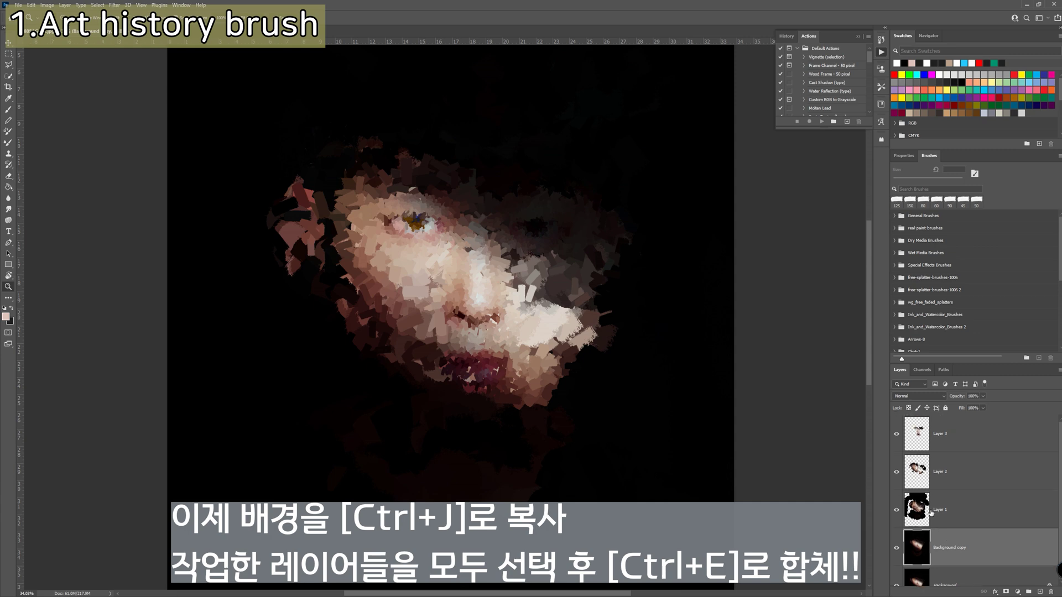
shift+click(916, 431)
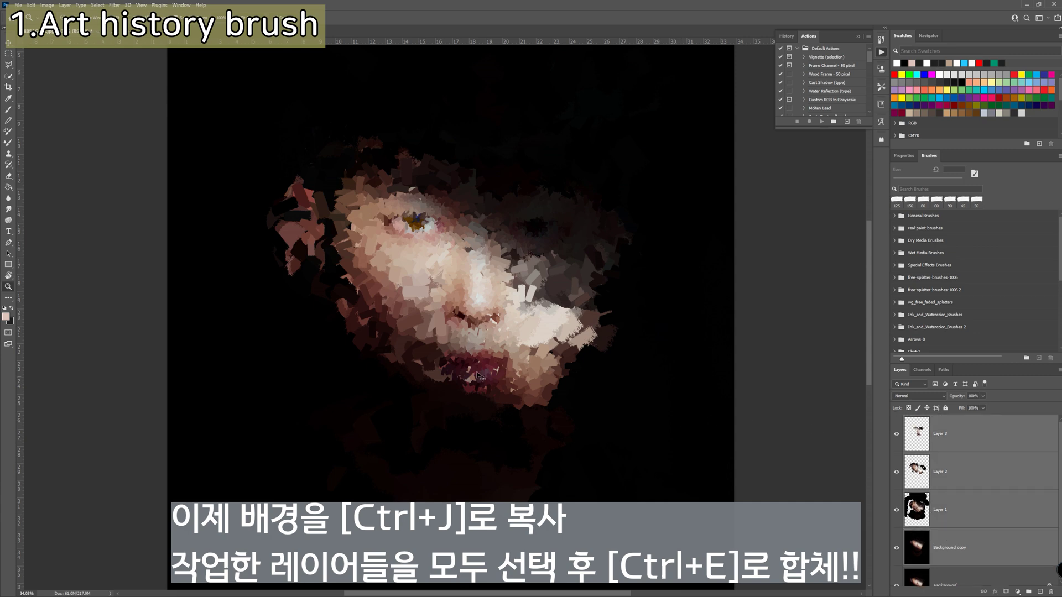
key(ctrl+e)
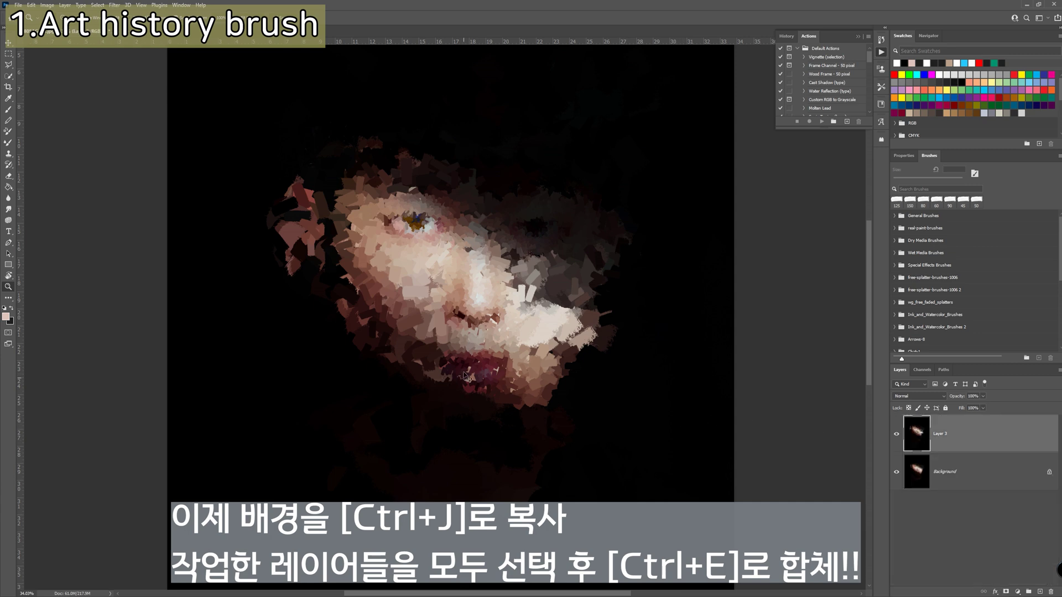
Toggle the merged layer's visibility to compare the painting with the original photo, leaving it shown.
click(896, 435)
click(897, 435)
click(897, 435)
click(896, 434)
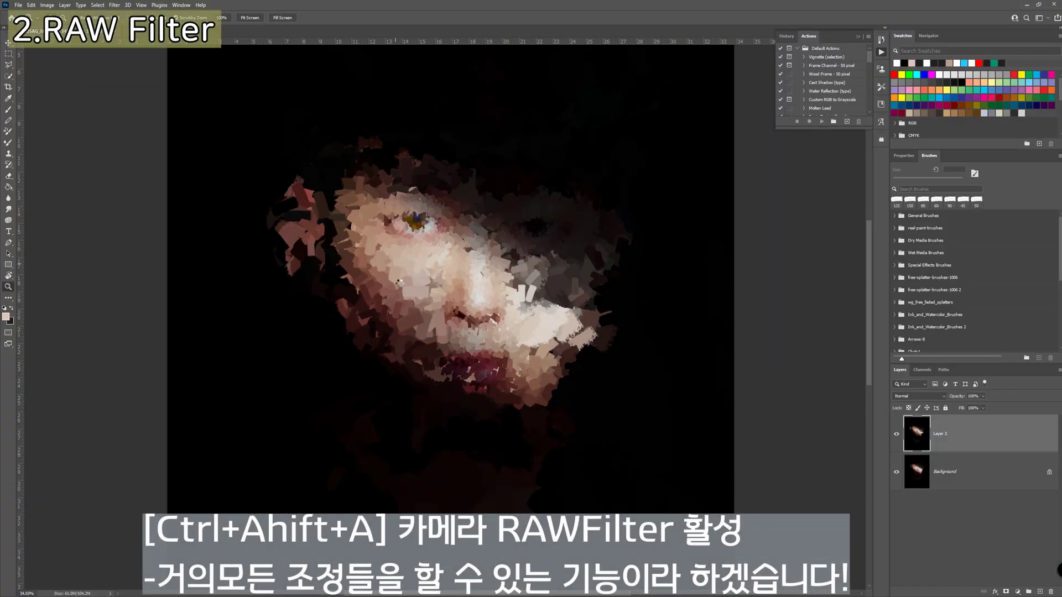
Open the Camera Raw Filter on the merged layer and set Exposure +0.30, Contrast +13, Highlights +6, Shadows -2, Whites +11 and Blacks -4.
key(ctrl+shift+a)
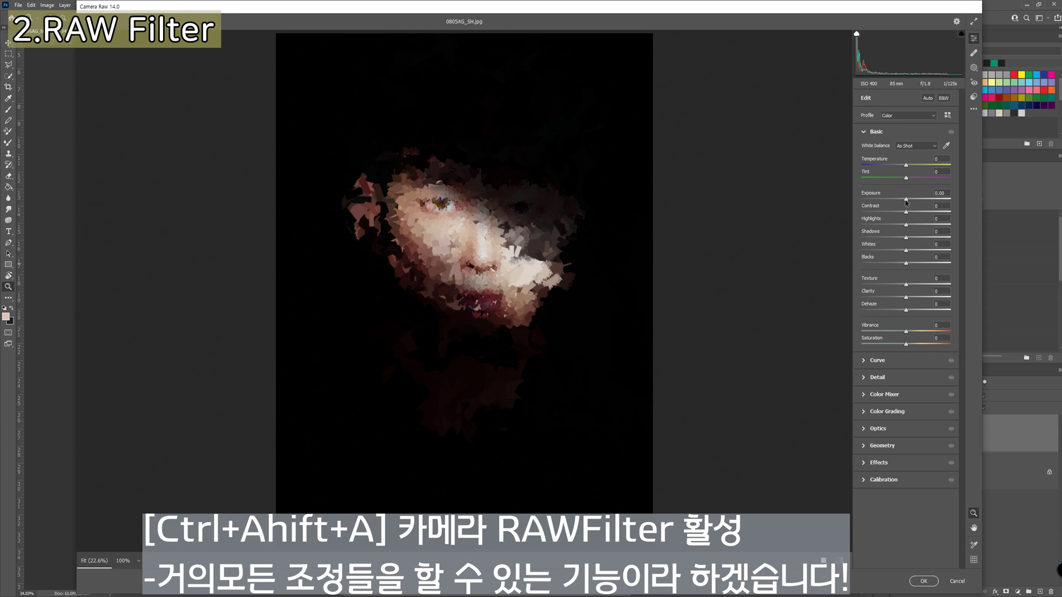
drag(906, 201, 909, 201)
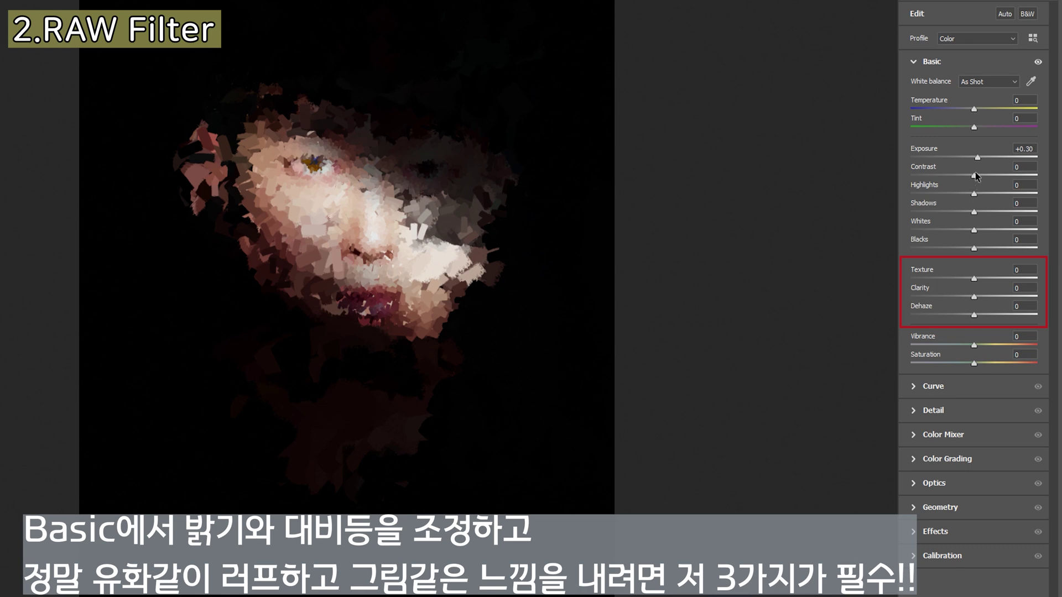
drag(975, 173, 984, 181)
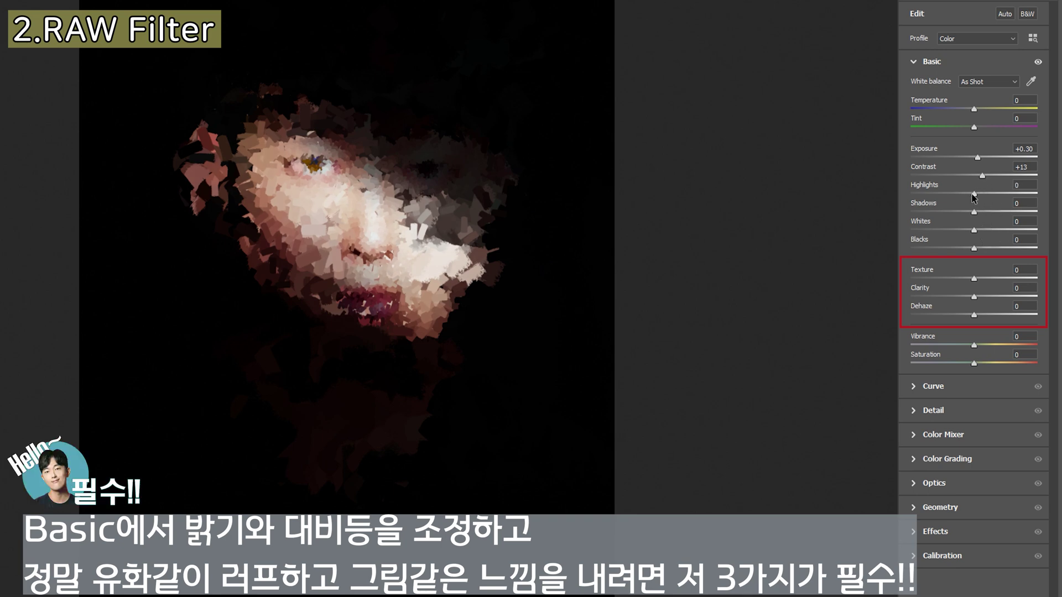
drag(973, 194, 972, 250)
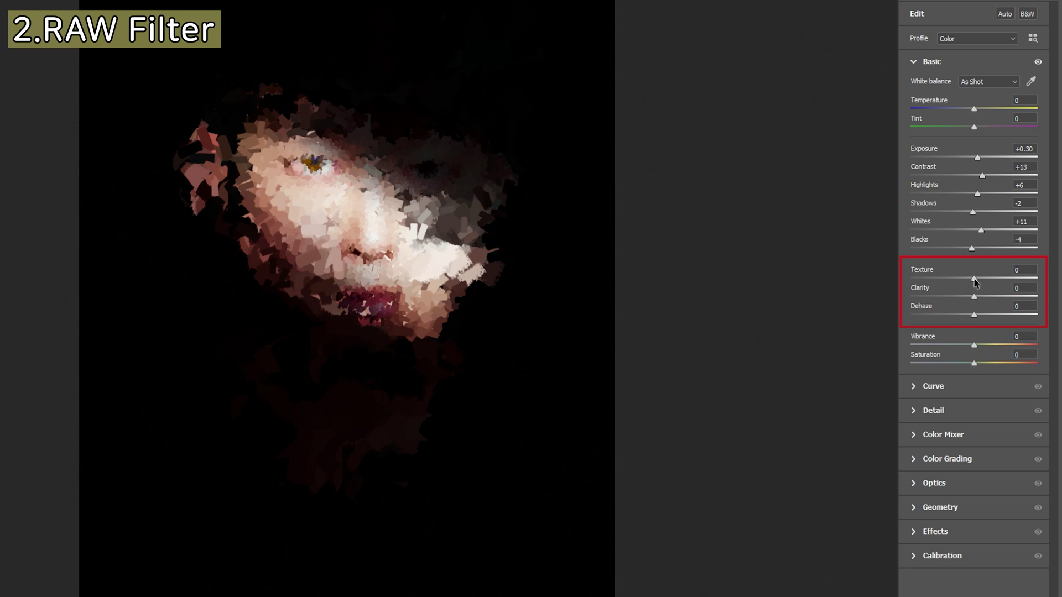
Sharpen the stroke structure with Texture +44, Clarity +37 and Dehaze +43, and set Vibrance to +21.
mouse_move(973, 280)
mouse_down()
mouse_move(866, 260)
mouse_move(1039, 278)
mouse_up()
drag(328, 186, 367, 229)
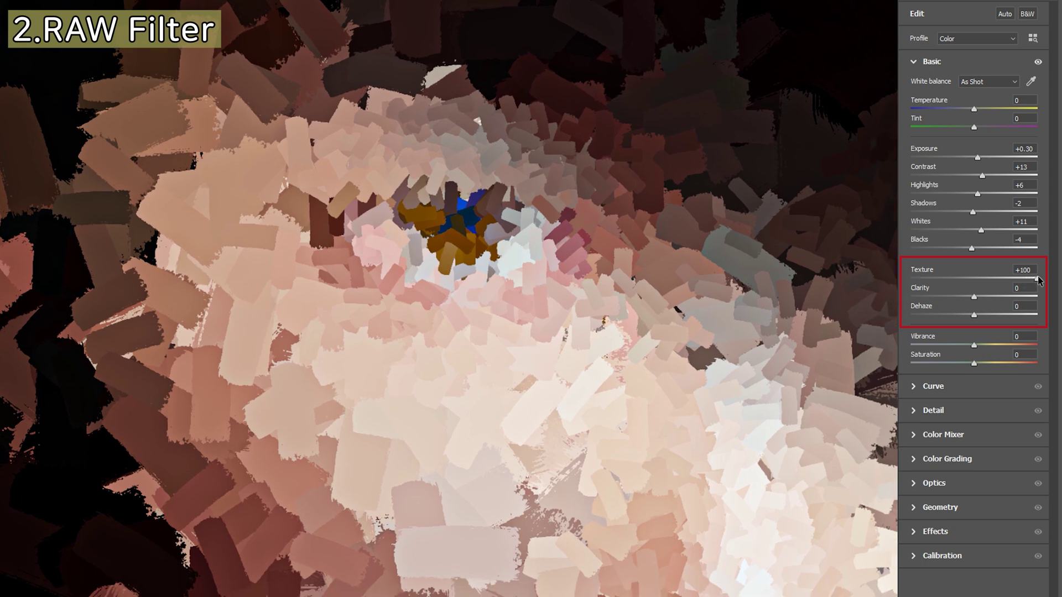
drag(1039, 280, 1001, 295)
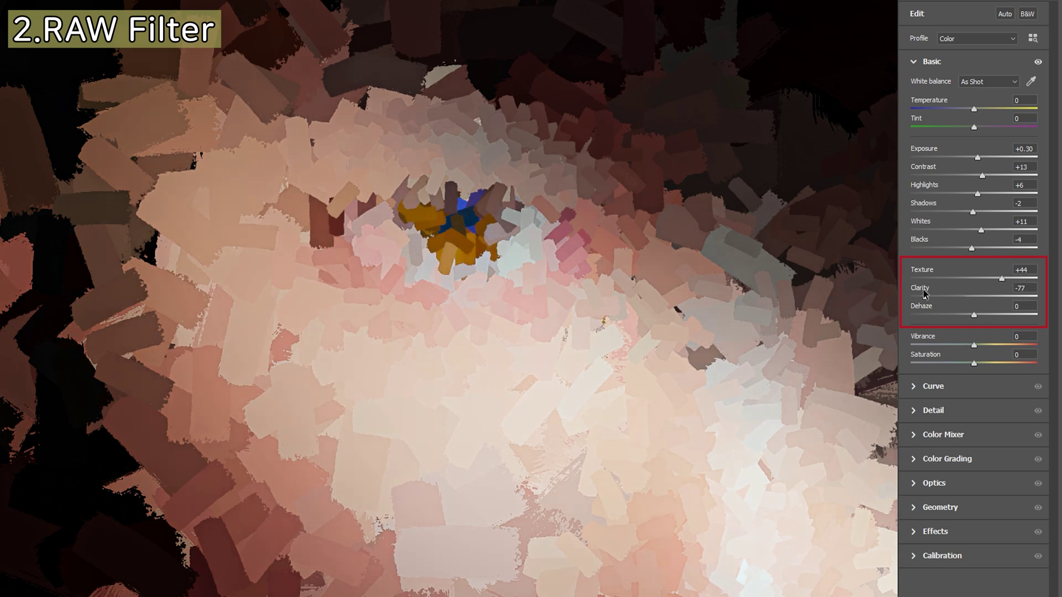
drag(974, 299, 1001, 300)
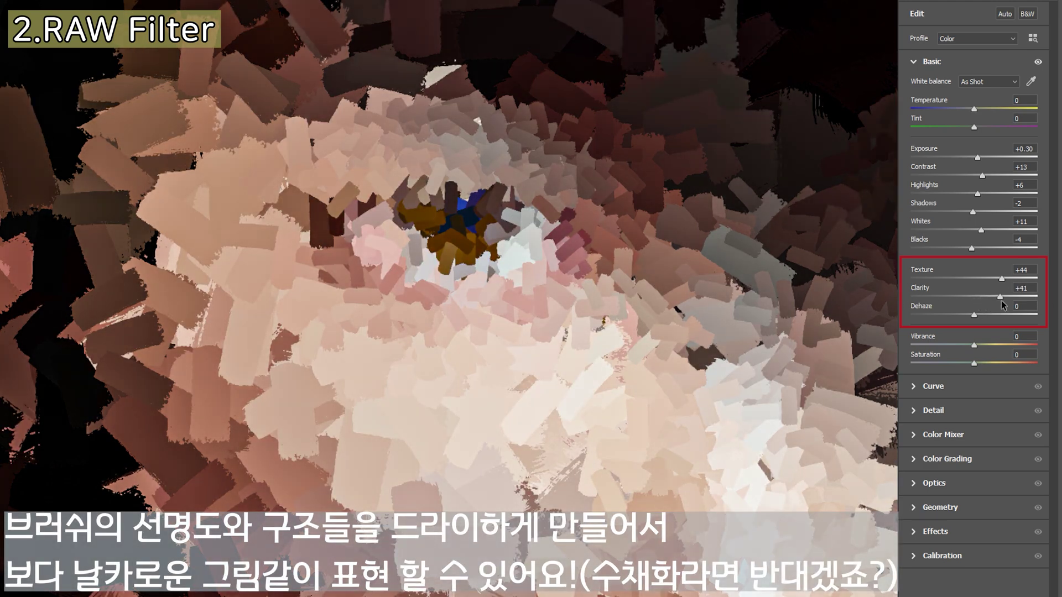
drag(1000, 297, 997, 298)
mouse_move(975, 320)
mouse_down()
mouse_move(921, 313)
mouse_move(1036, 315)
mouse_move(929, 315)
mouse_move(1016, 315)
mouse_move(952, 343)
mouse_move(1055, 350)
mouse_move(973, 348)
mouse_move(989, 348)
mouse_up()
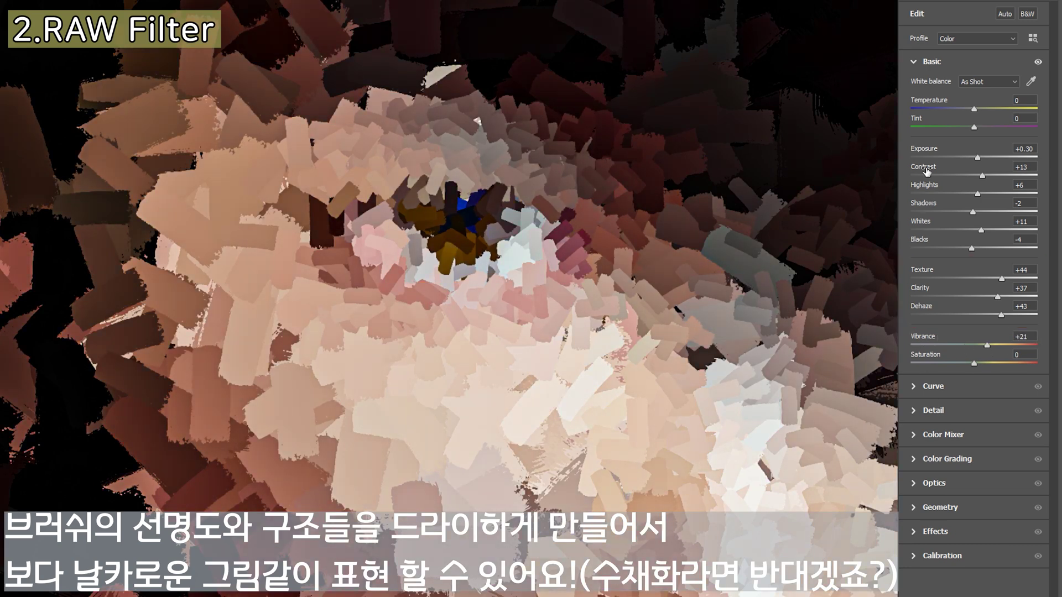
Collapse the Basic adjustments and switch repeatedly between default and current settings to compare the face, ending on the current settings.
click(914, 62)
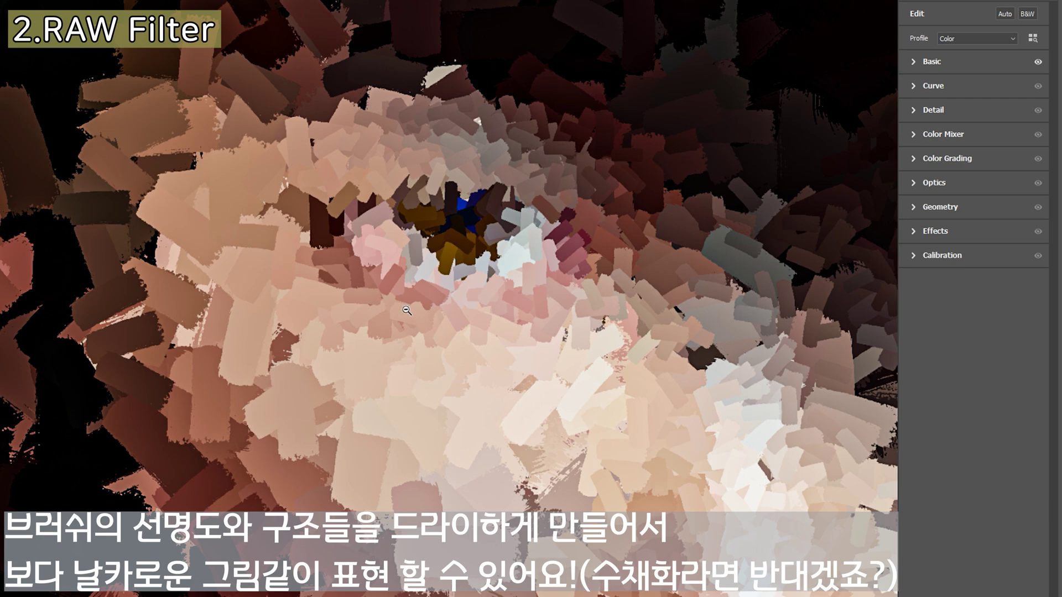
mouse_move(407, 308)
mouse_down()
mouse_move(271, 327)
mouse_move(326, 339)
mouse_up()
mouse_move(534, 416)
mouse_down()
mouse_move(498, 261)
mouse_move(563, 332)
mouse_move(539, 339)
mouse_up()
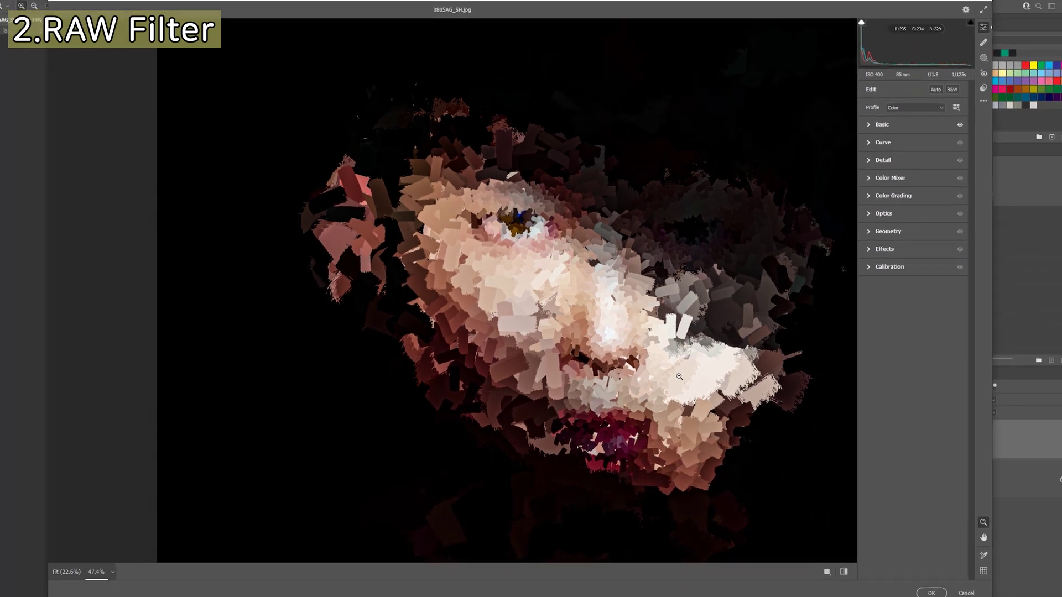
click(844, 573)
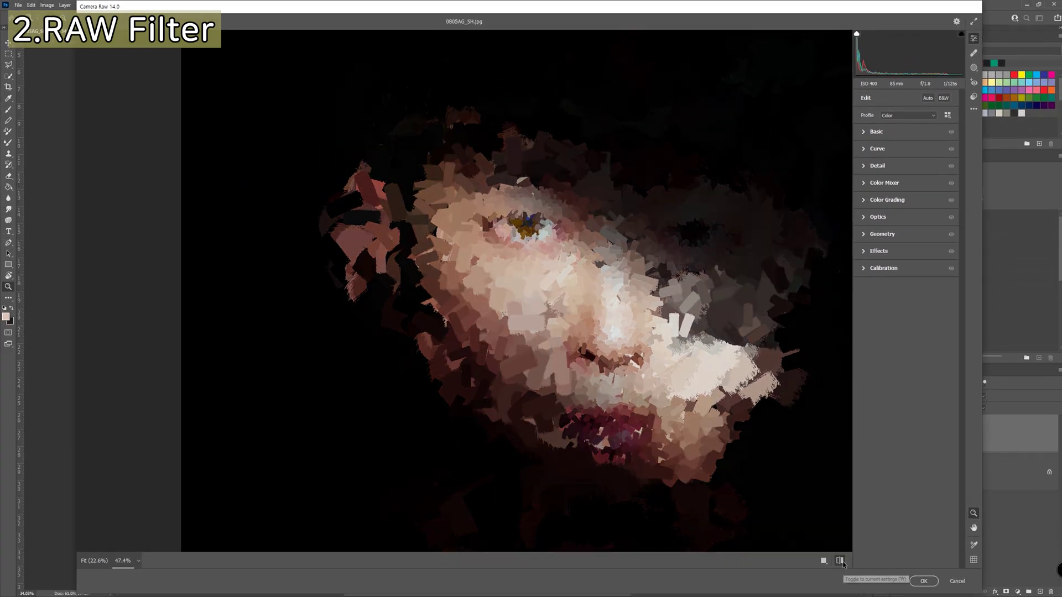
click(843, 561)
click(843, 562)
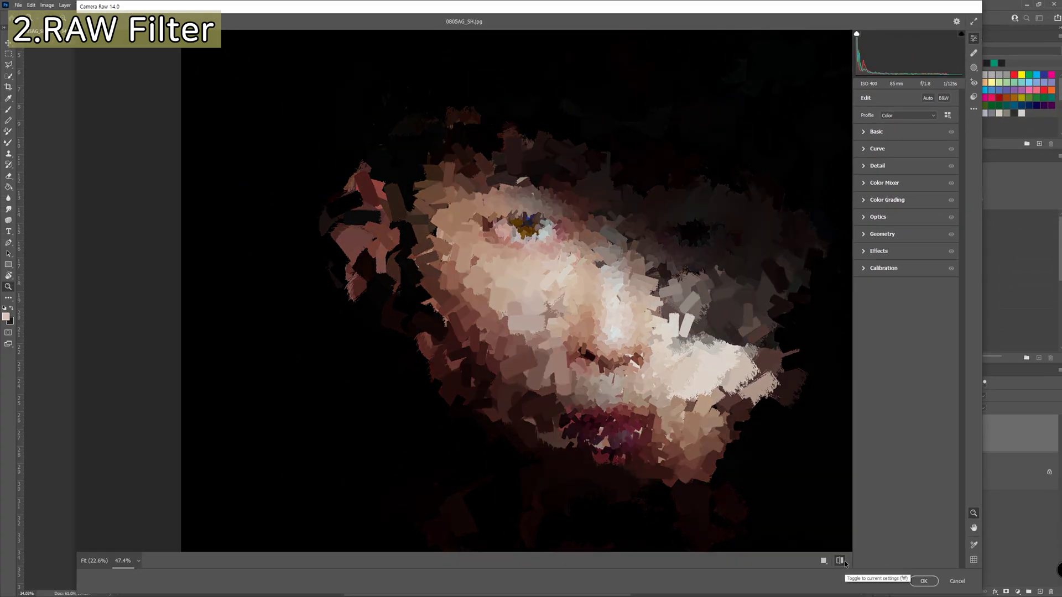
click(844, 562)
click(844, 561)
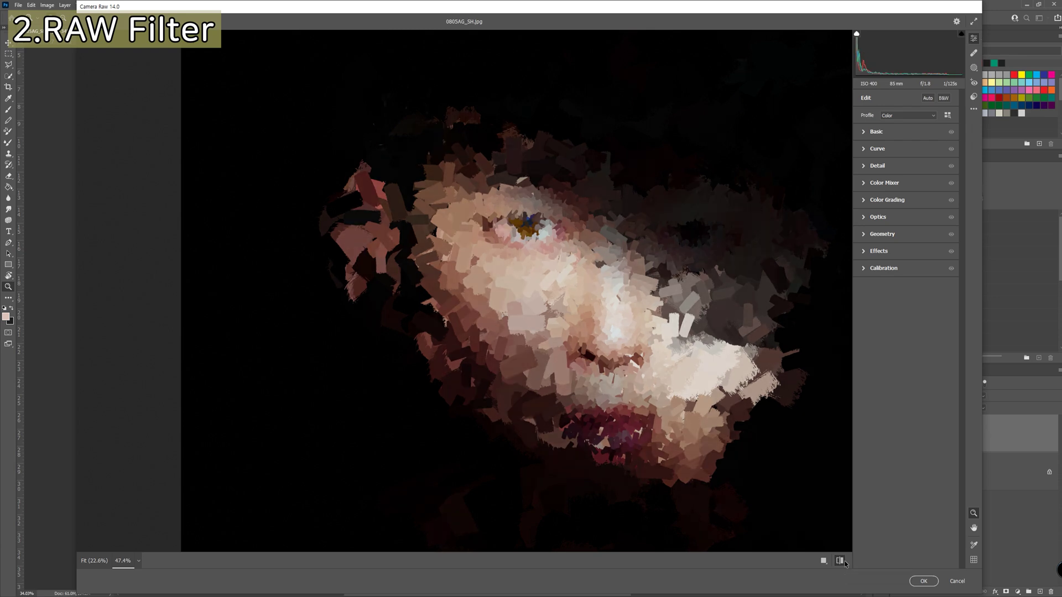
click(843, 562)
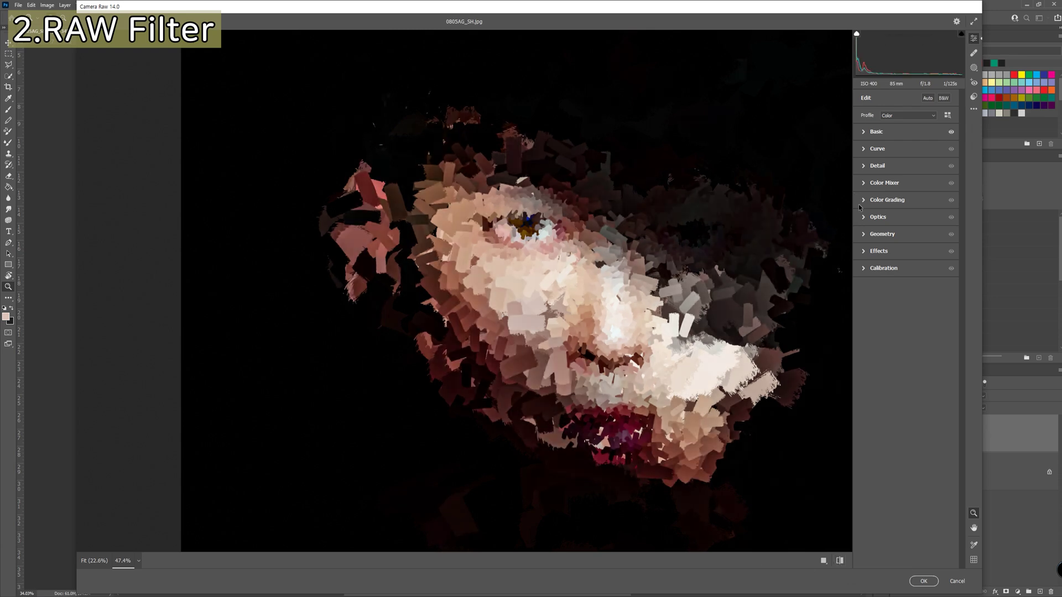
Set Detail Sharpening to 69, apply the Camera Raw Filter, and compare the merged layer with the original photo.
click(872, 168)
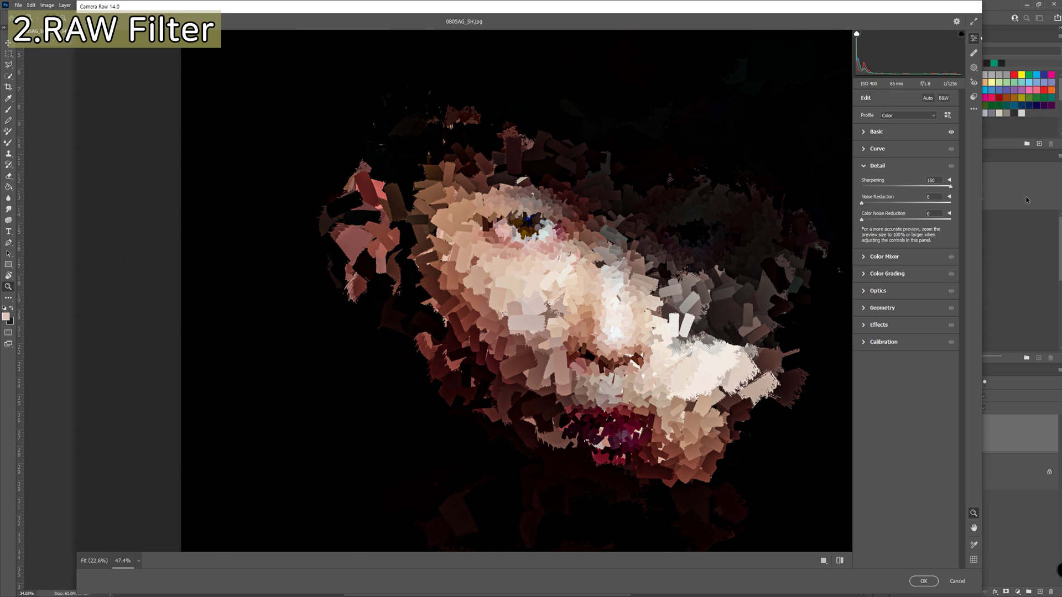
drag(888, 187, 965, 205)
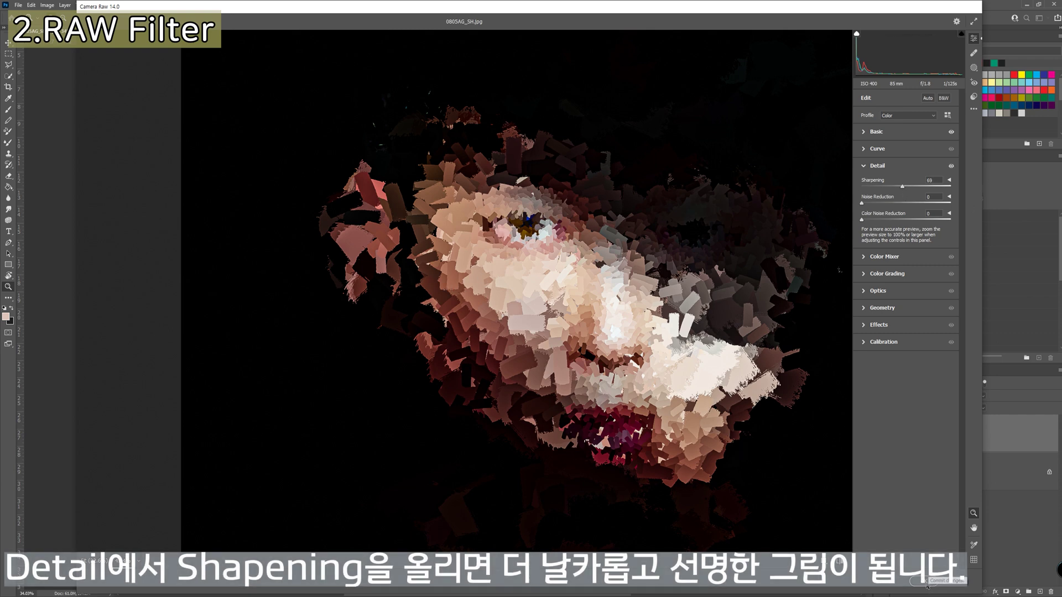
click(928, 581)
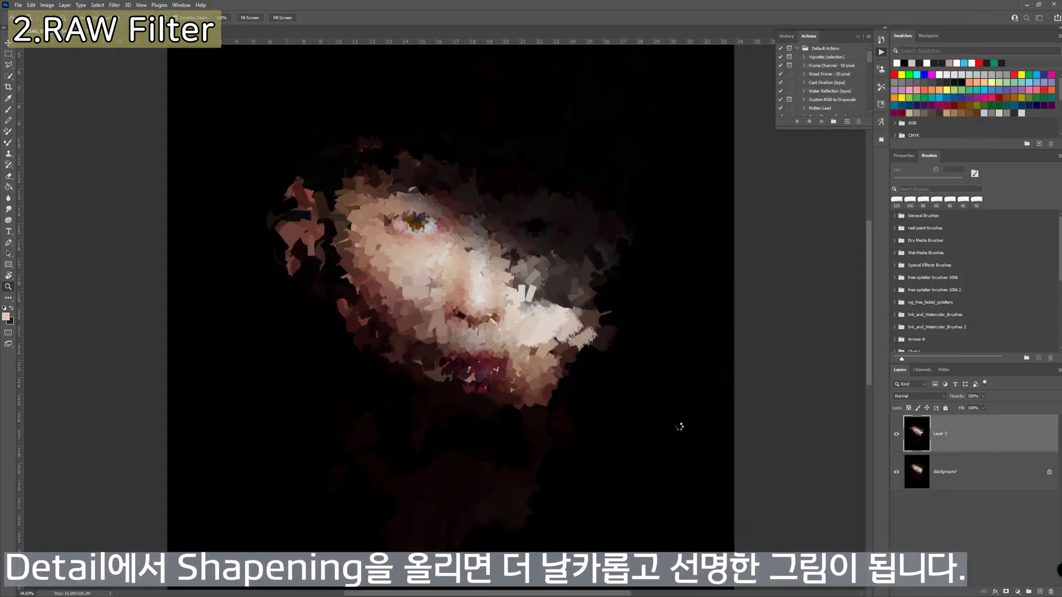
click(896, 435)
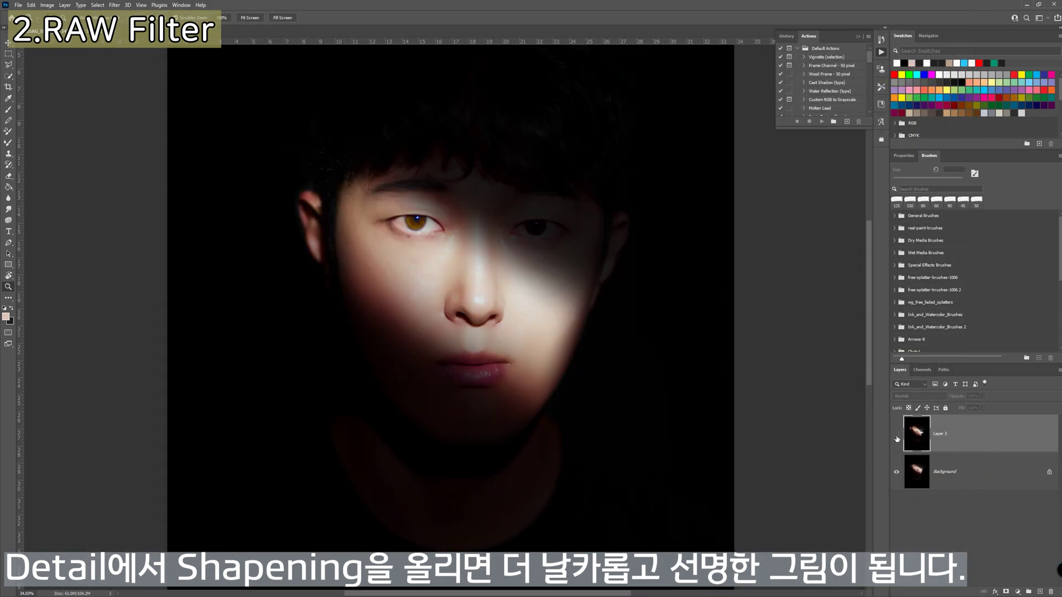
click(896, 434)
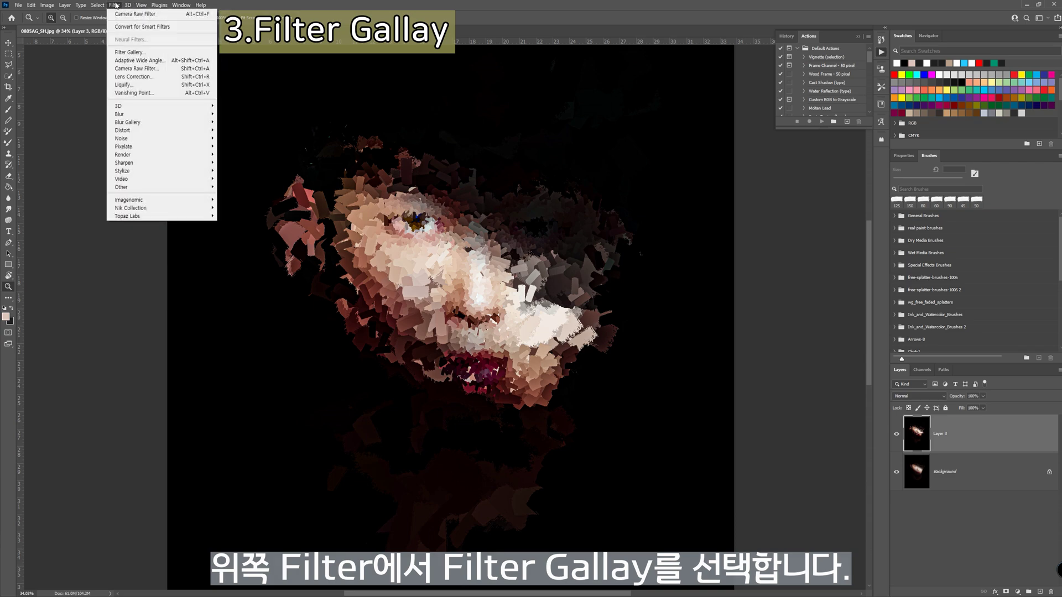
Open the Filter Gallery with Angled Strokes stacked above Texturizer, and turn on only the Texturizer effect.
click(130, 53)
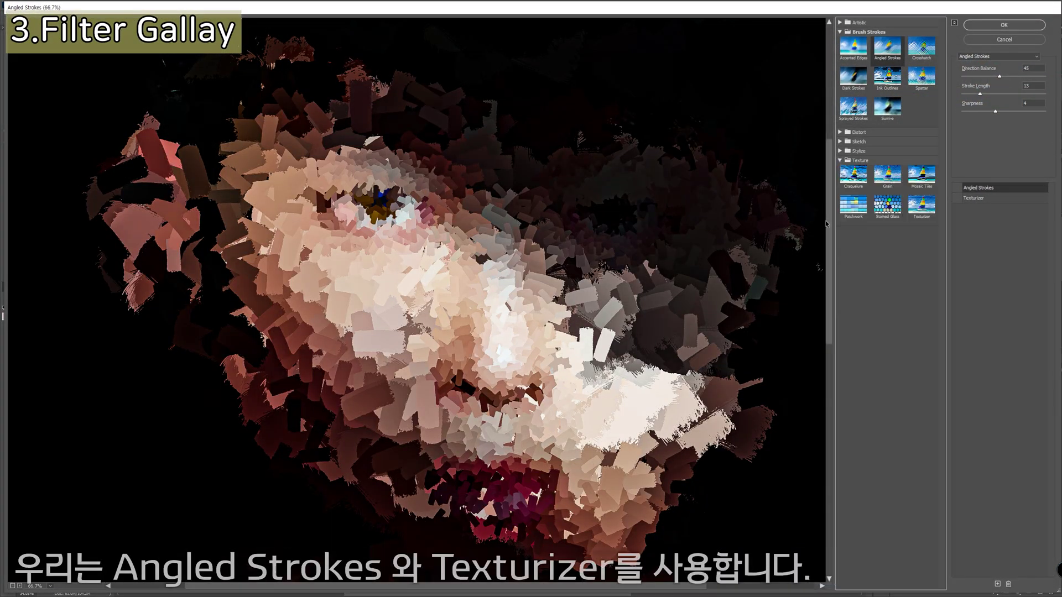
click(922, 208)
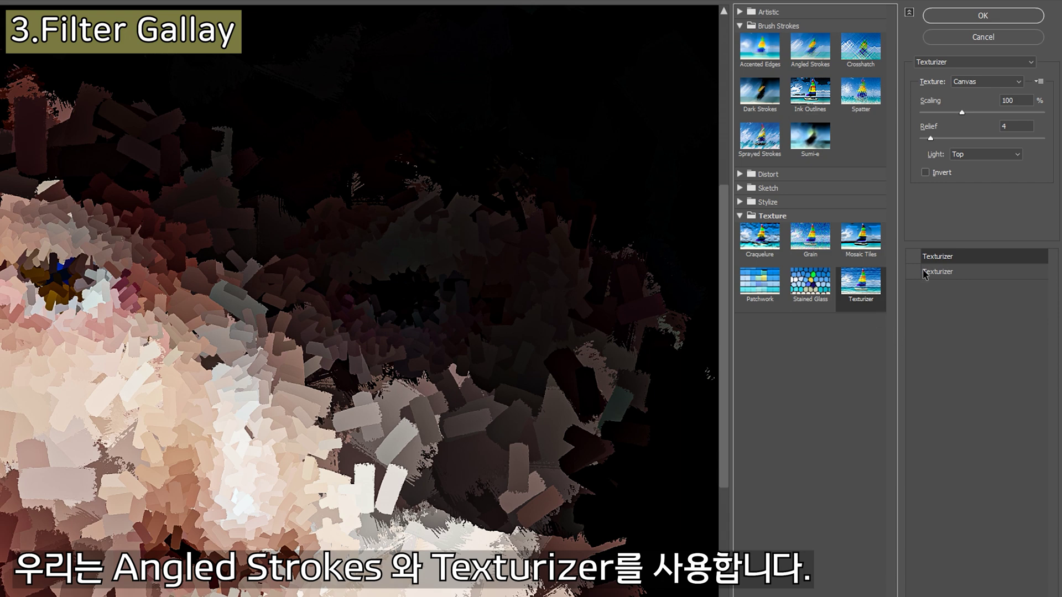
click(822, 63)
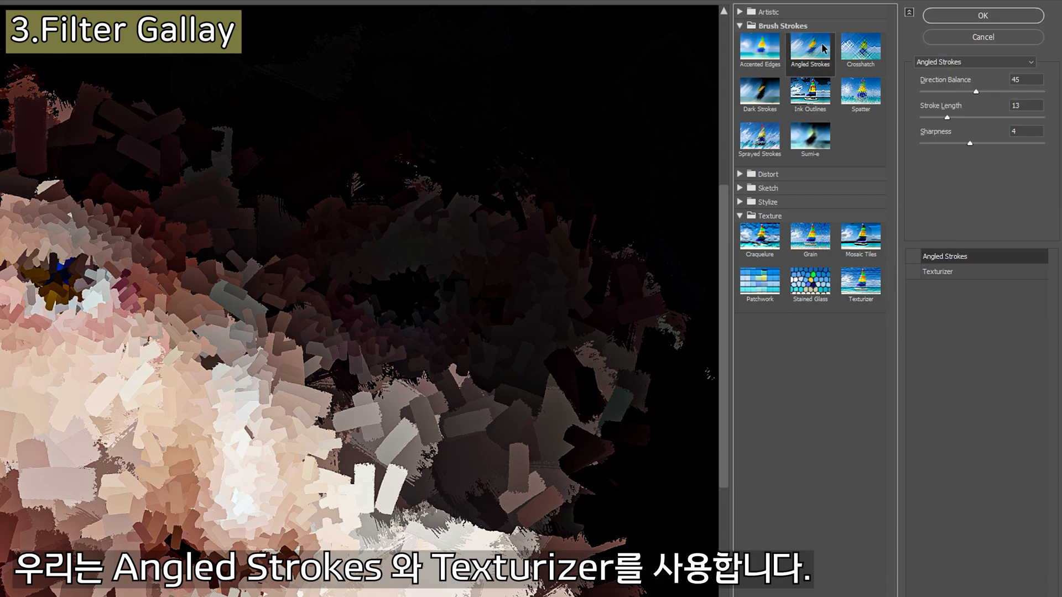
click(946, 272)
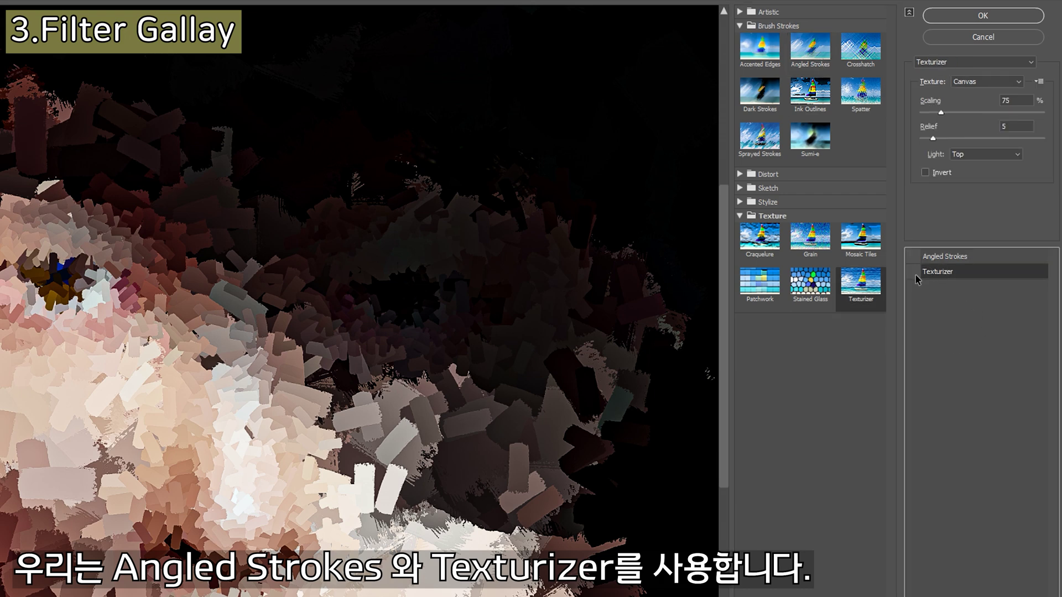
click(915, 273)
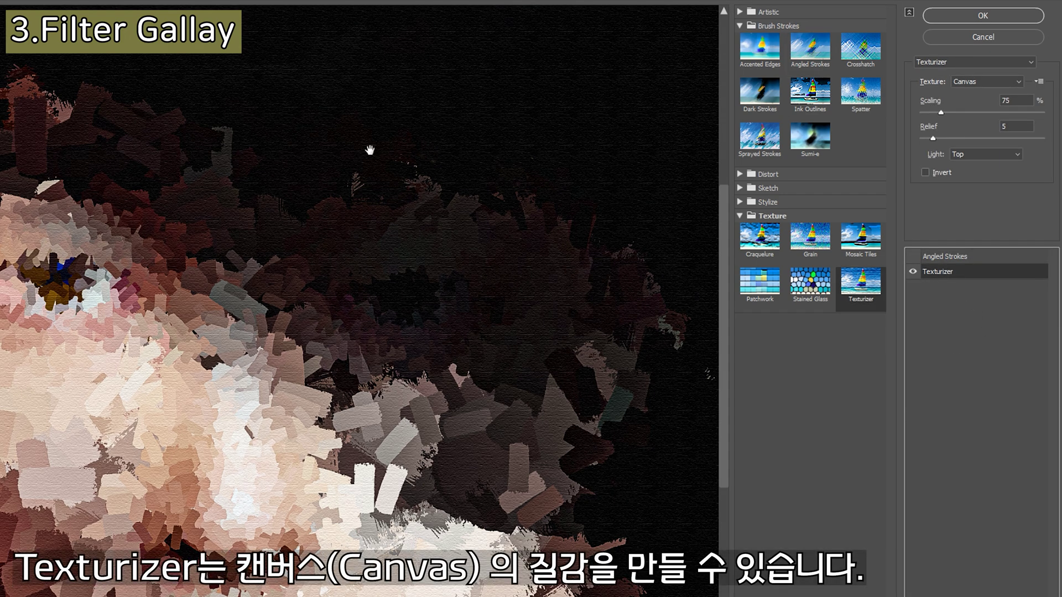
Configure the Texturizer with Canvas texture, Scaling 70%, Relief 5 and Light from the Top.
click(988, 157)
click(987, 155)
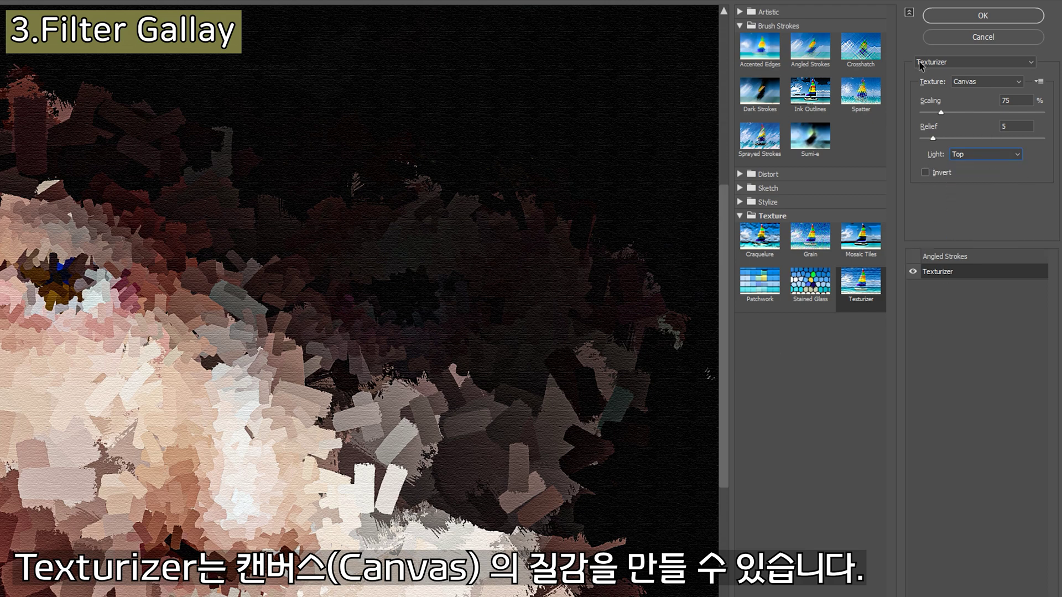
click(976, 84)
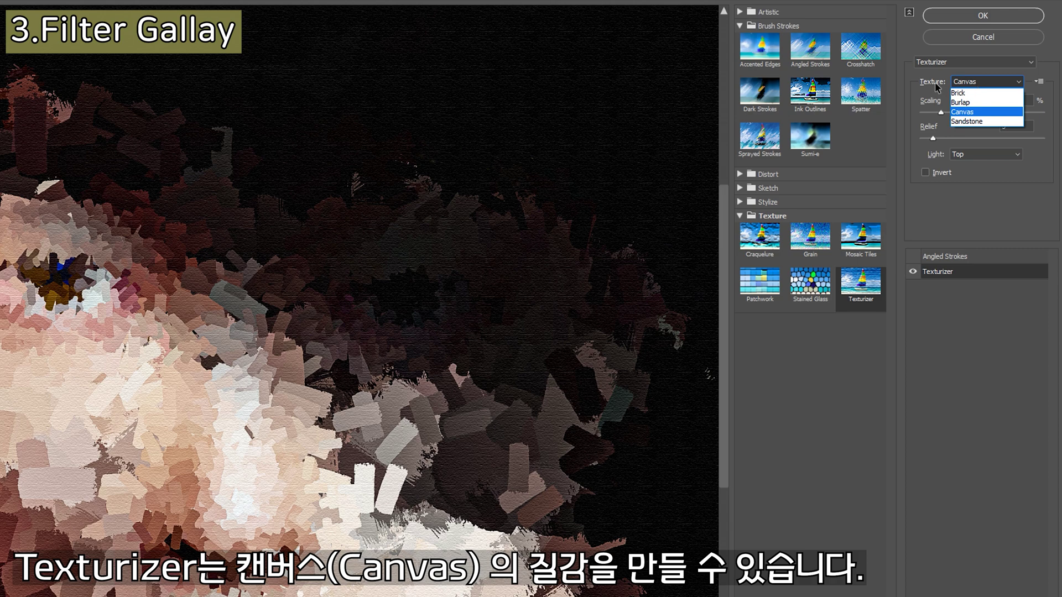
click(991, 84)
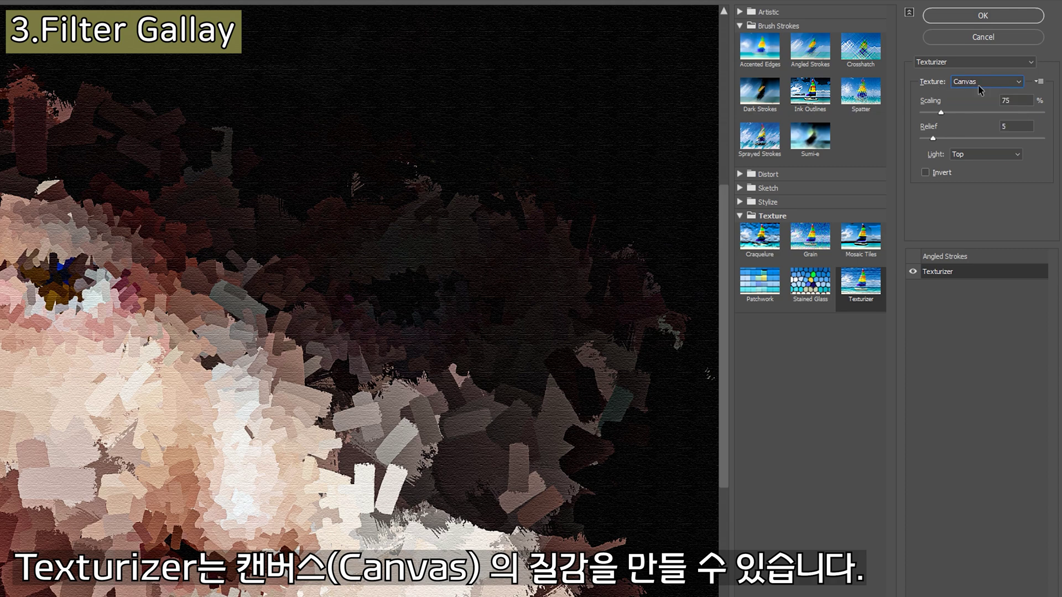
drag(940, 112, 933, 148)
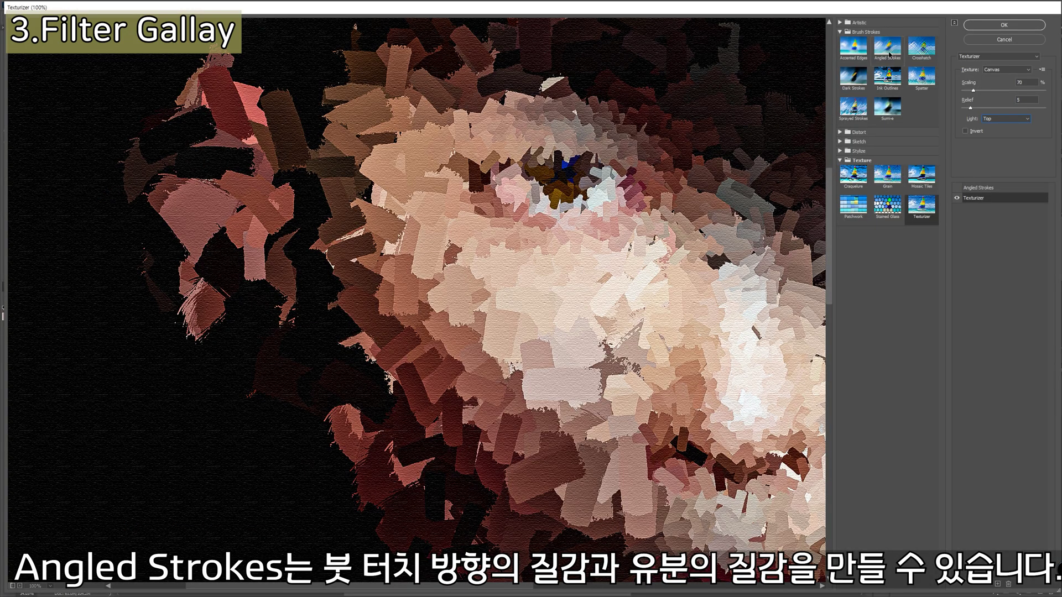
Select the Angled Strokes effect and toggle its visibility to compare the strokes, leaving it turned on.
click(974, 188)
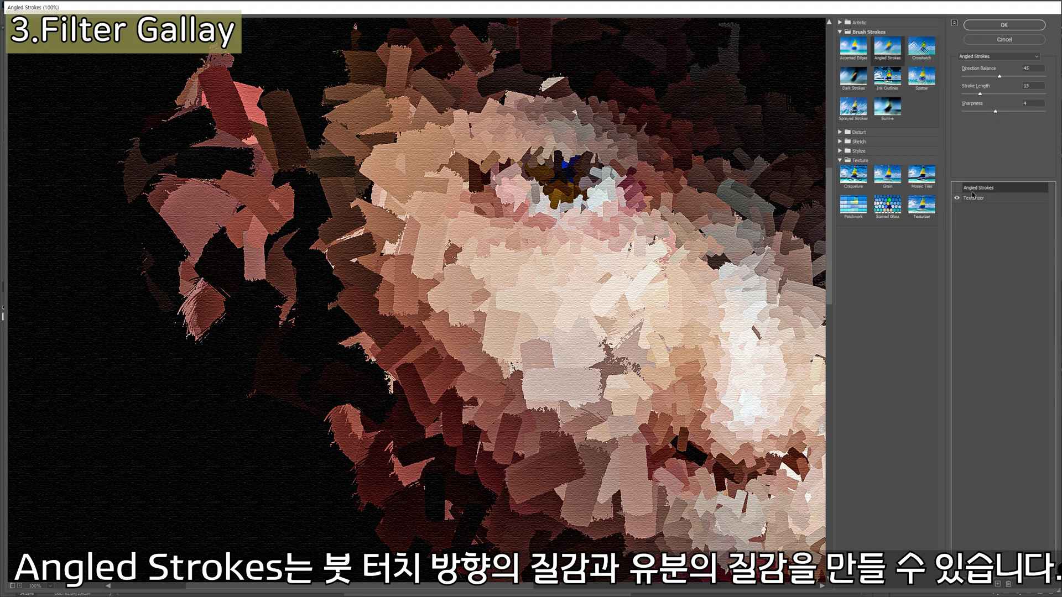
click(958, 189)
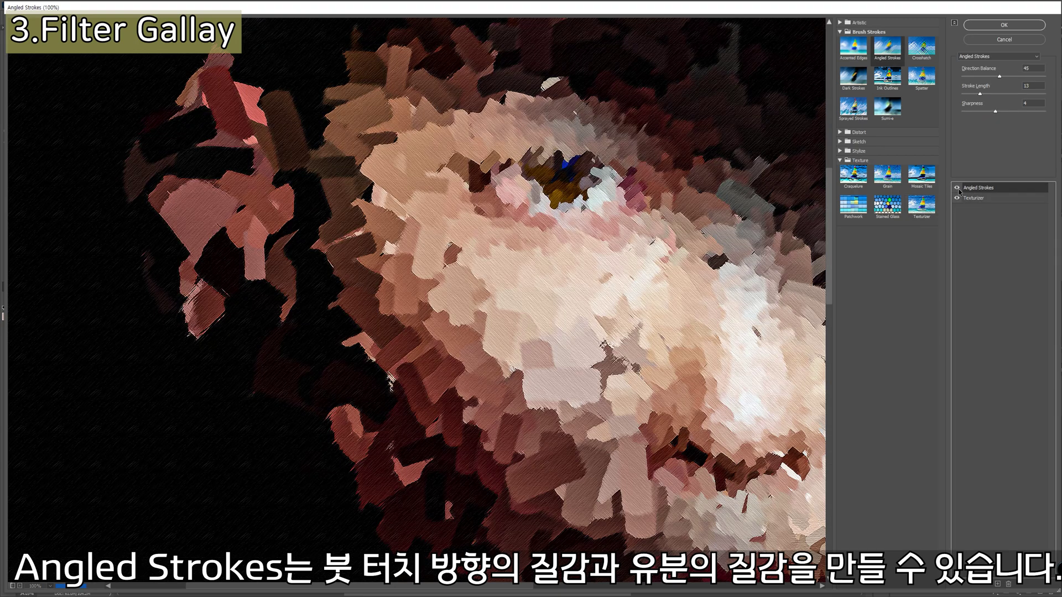
click(958, 189)
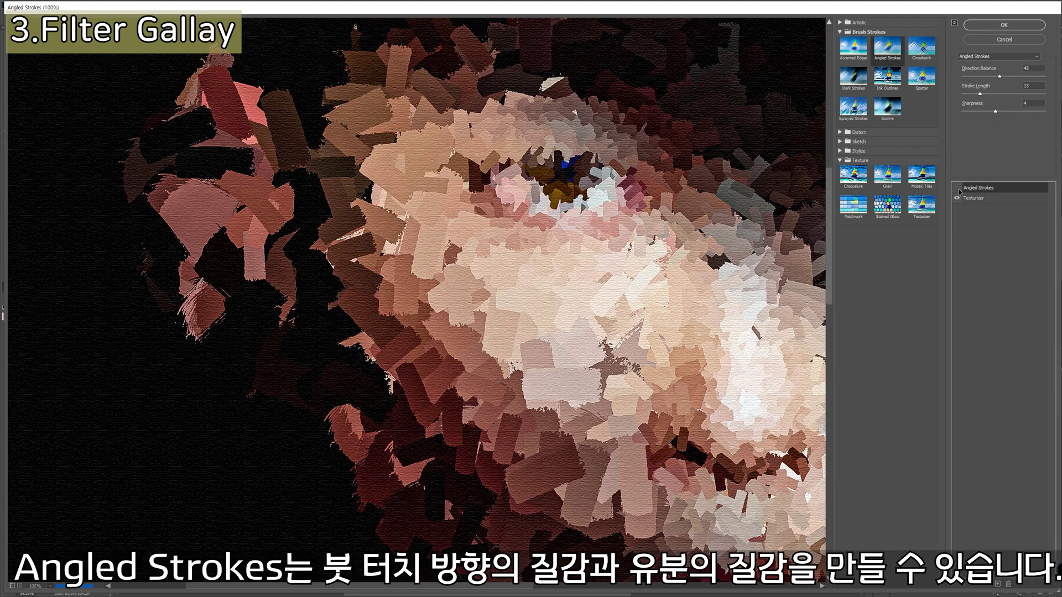
click(957, 189)
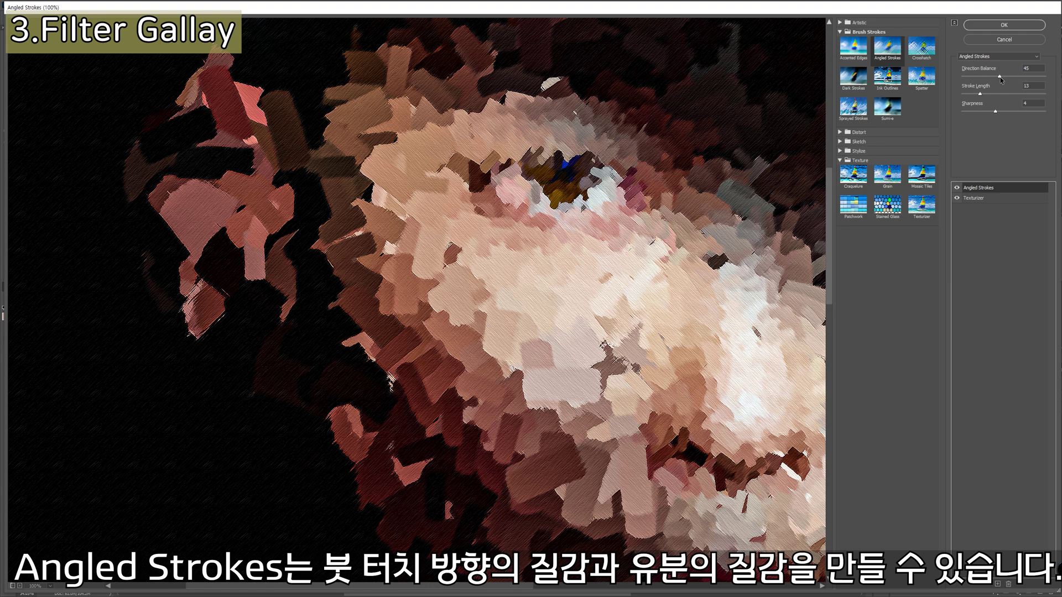
Try long and short strokes, then set the Angled Strokes Stroke Length to 10 and apply the Filter Gallery.
mouse_move(999, 76)
mouse_down()
mouse_move(960, 74)
mouse_move(1049, 83)
mouse_move(1000, 76)
mouse_move(1042, 95)
mouse_up()
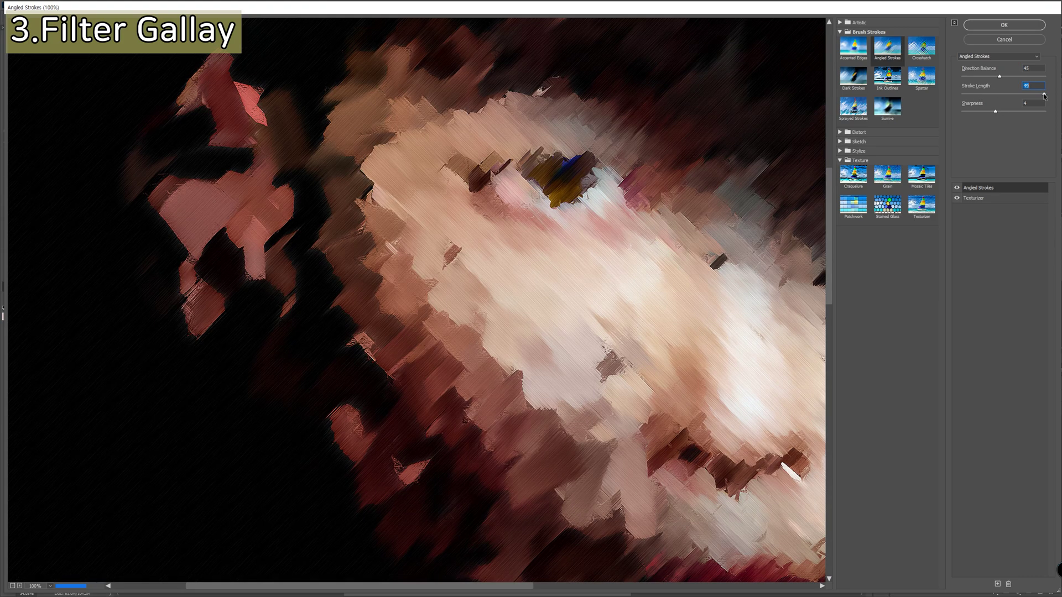
drag(1043, 94, 992, 97)
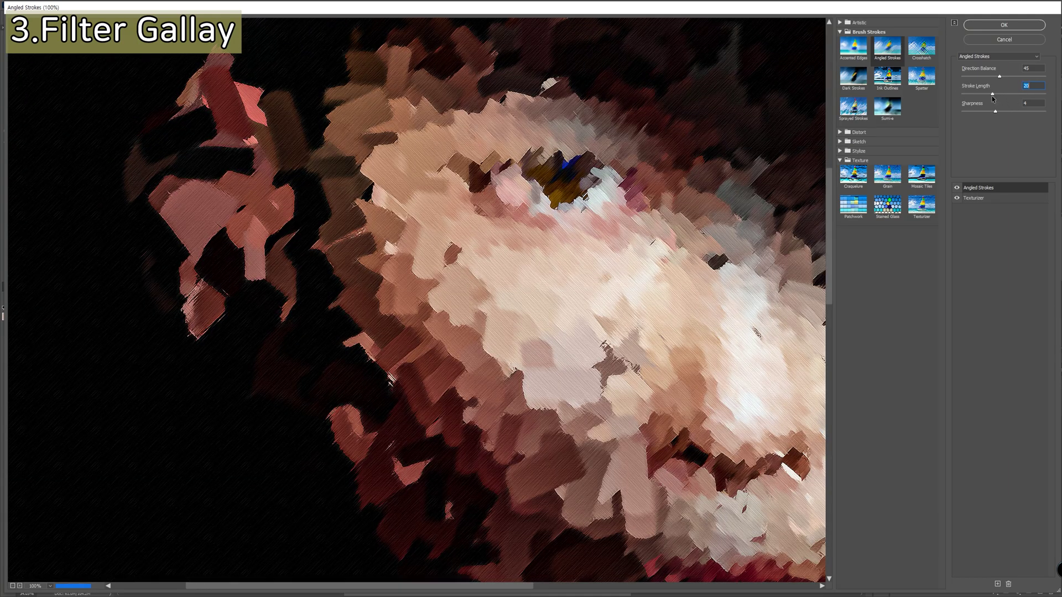
text(10)
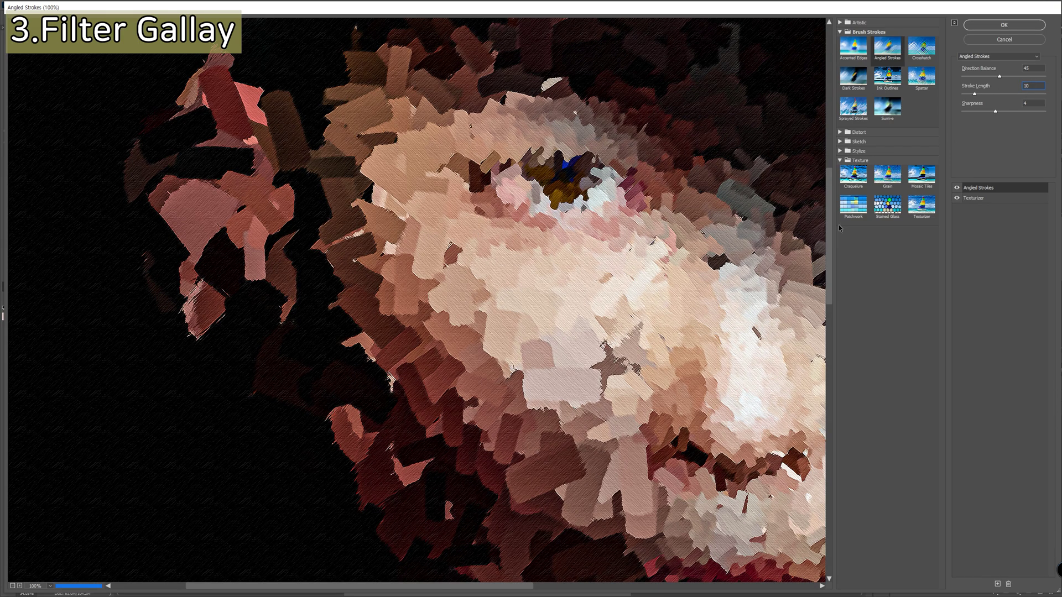
click(1004, 25)
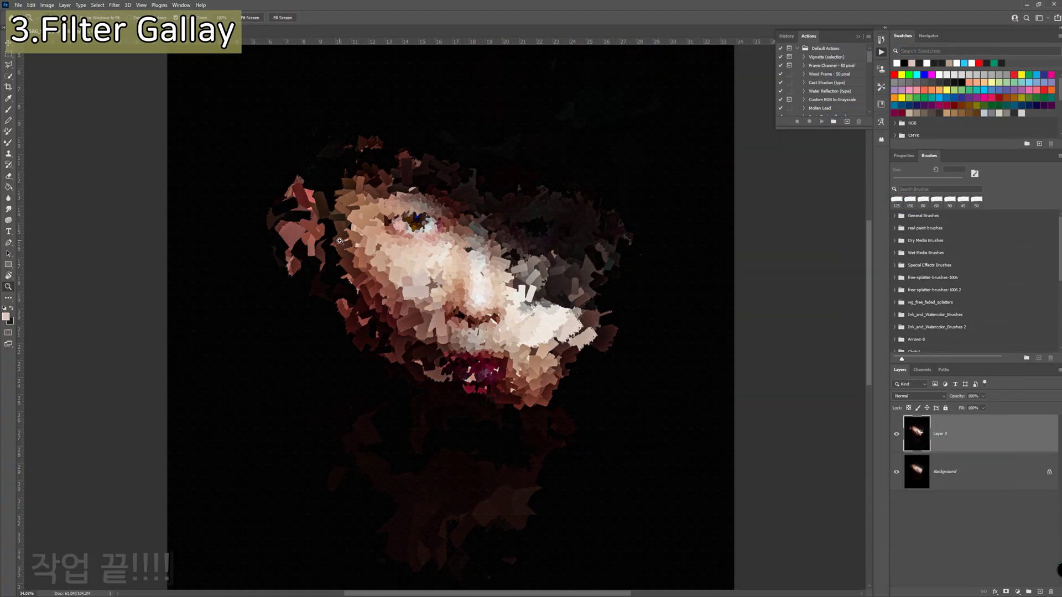
Examine the brushwork around the eye up close, undoing and redoing the Filter Gallery effect to compare.
click(391, 234)
drag(671, 241, 603, 315)
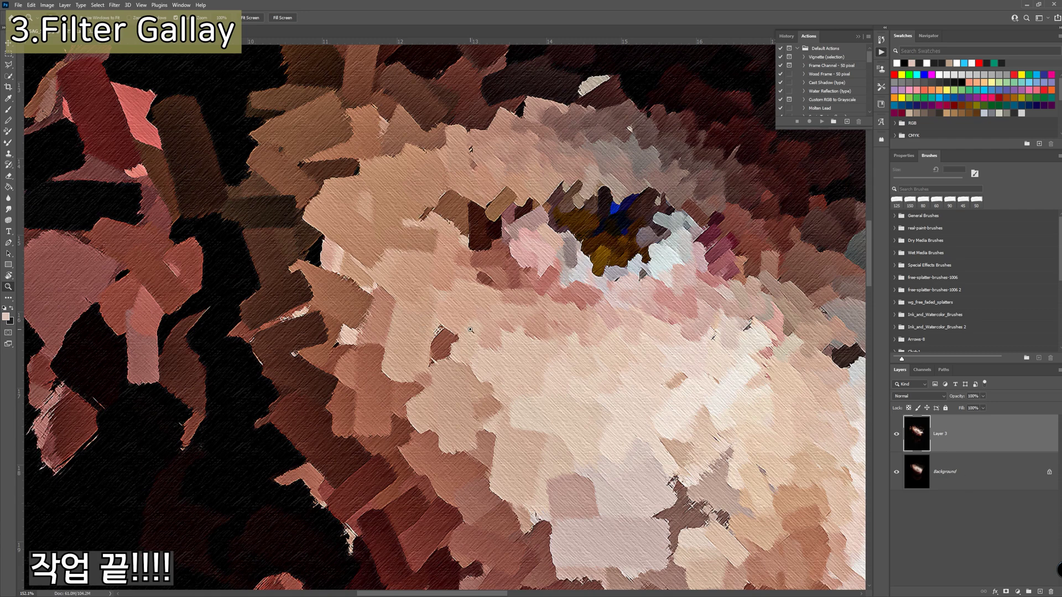
key(ctrl+z)
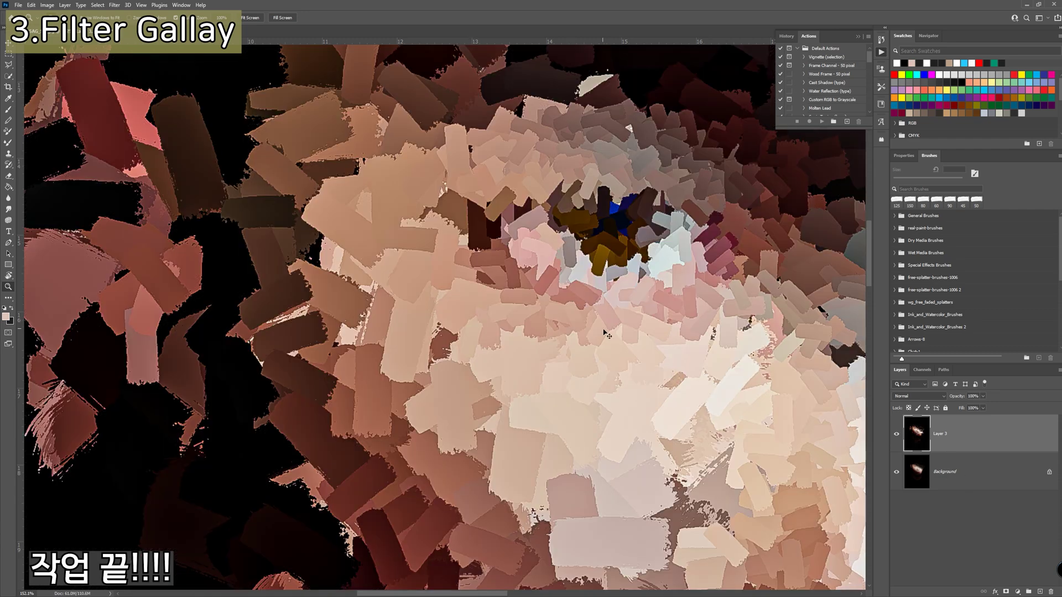
key(ctrl+shift+z)
key(ctrl+z)
key(ctrl+shift+z)
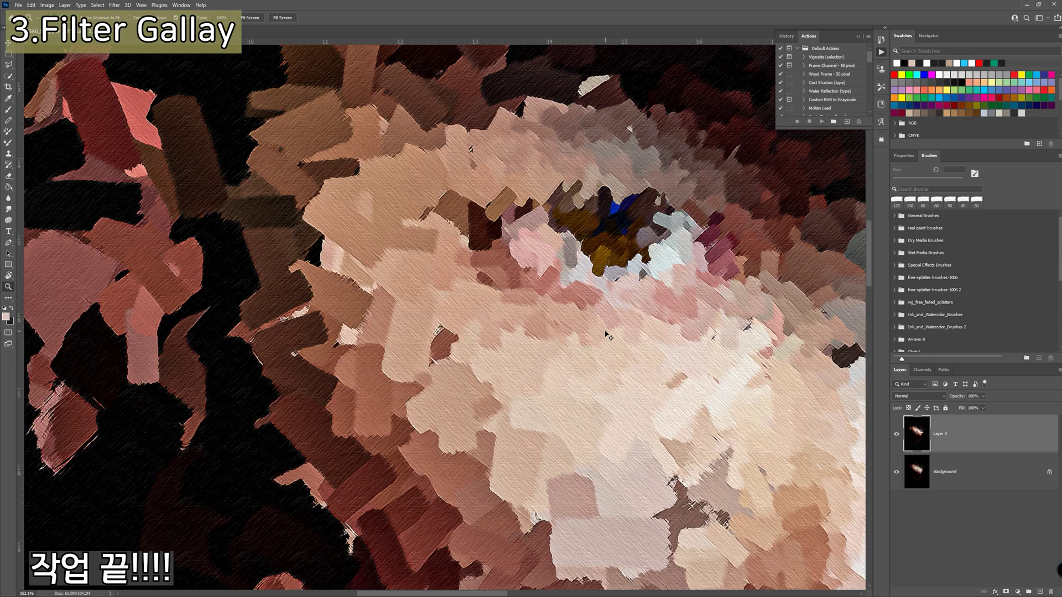
drag(591, 294, 541, 311)
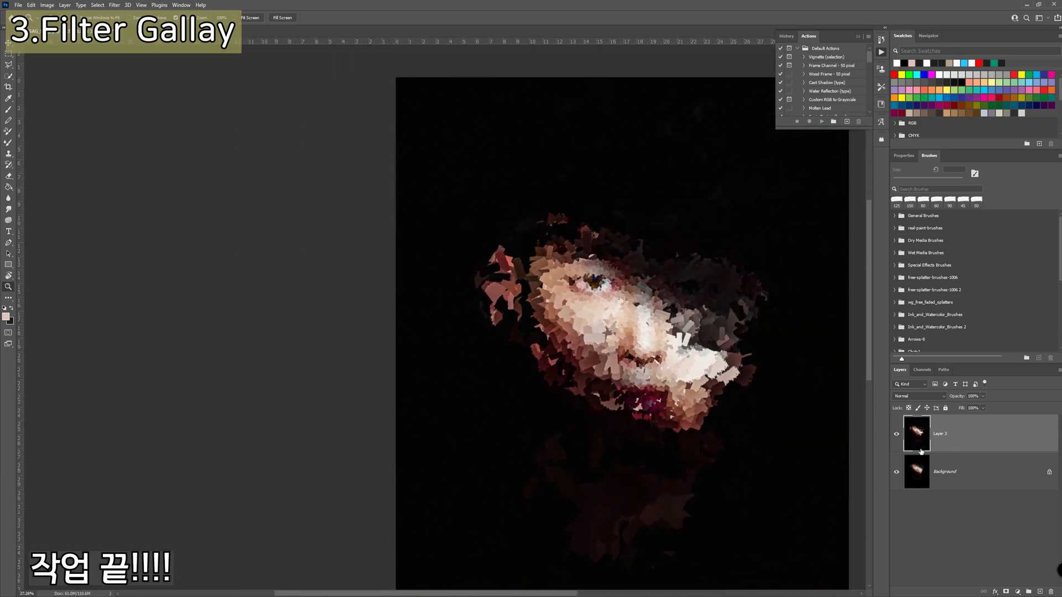
key(ctrl+0)
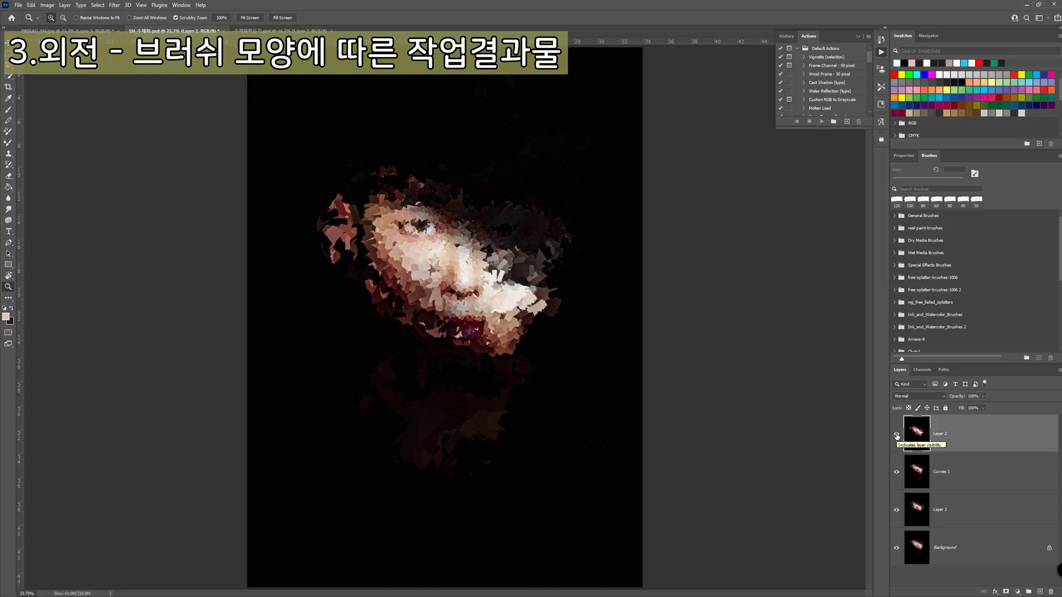
In the document of brush-shape variations, hide and reshow Layer 2, Curves 1 and Layer 1, and inspect the top painting's strokes up close.
click(897, 435)
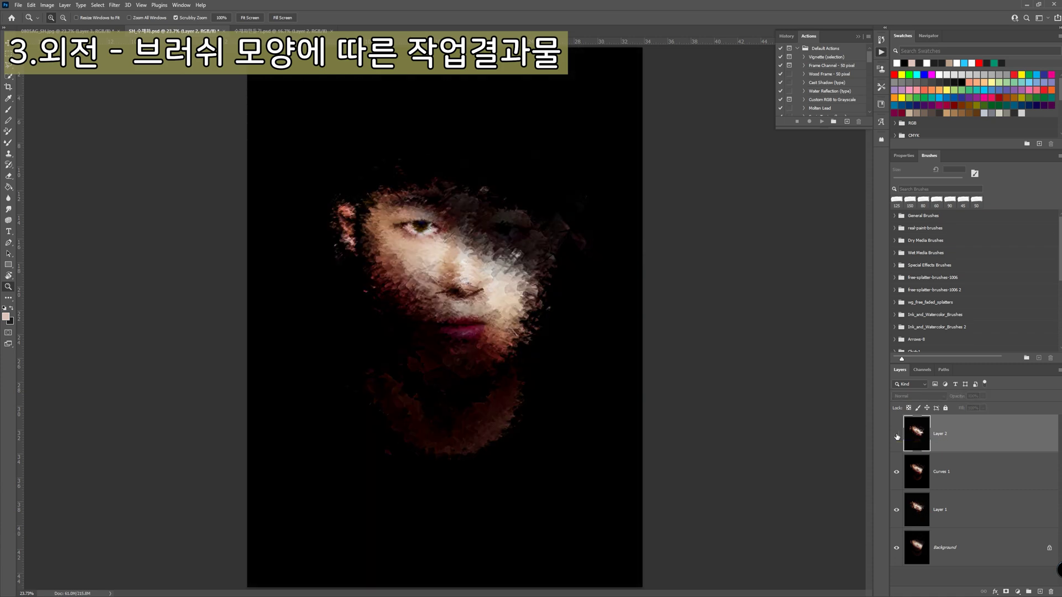
click(897, 473)
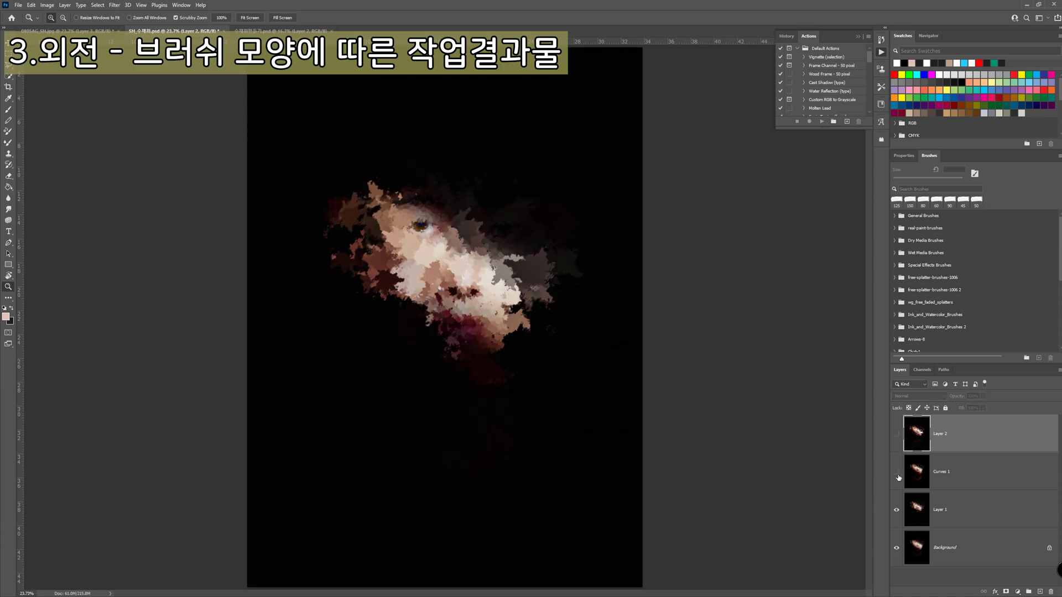
click(896, 510)
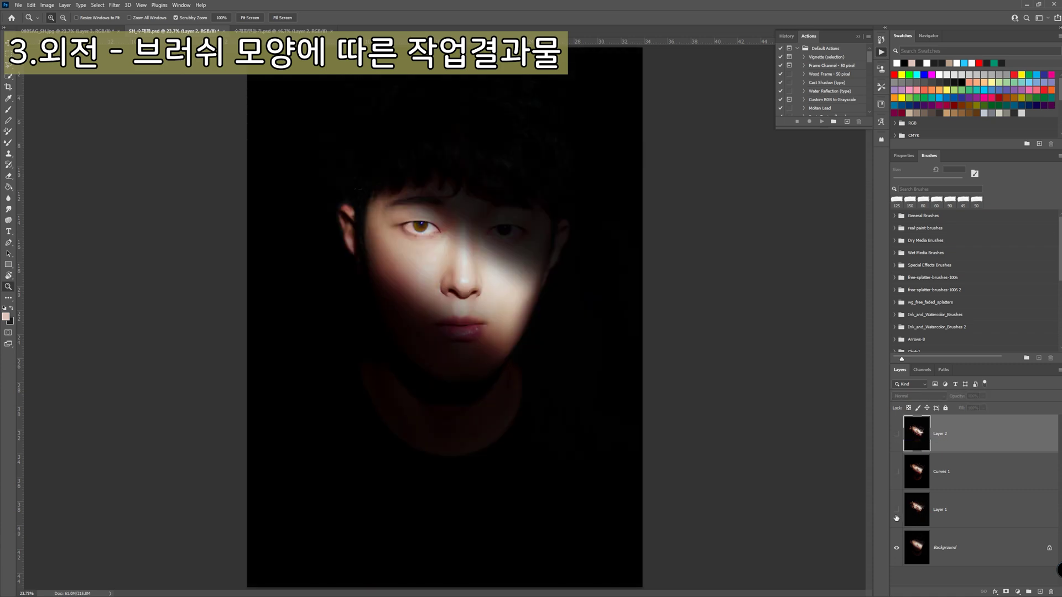
click(896, 510)
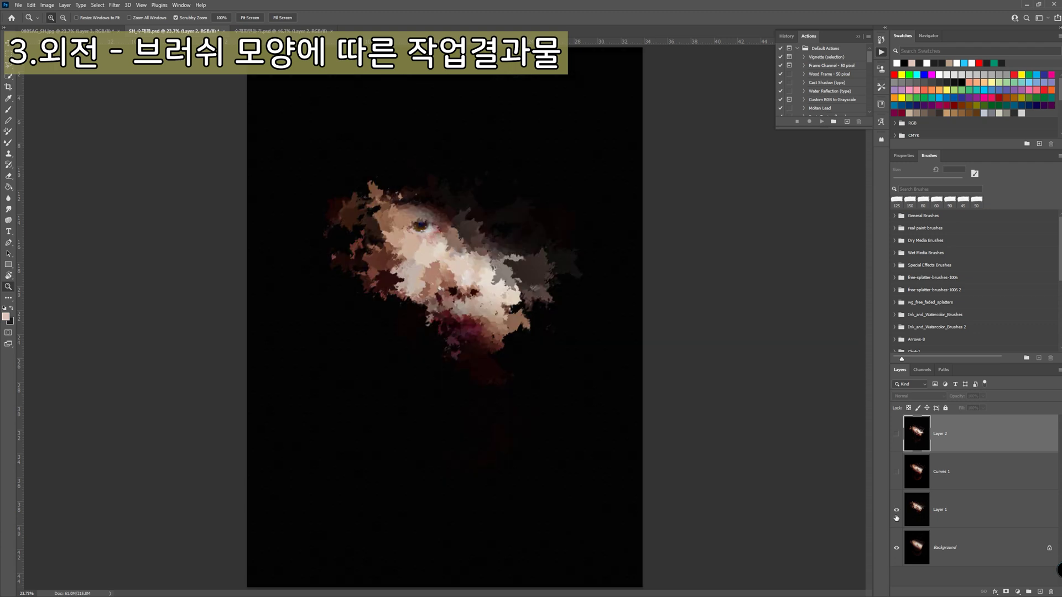
click(897, 473)
click(896, 436)
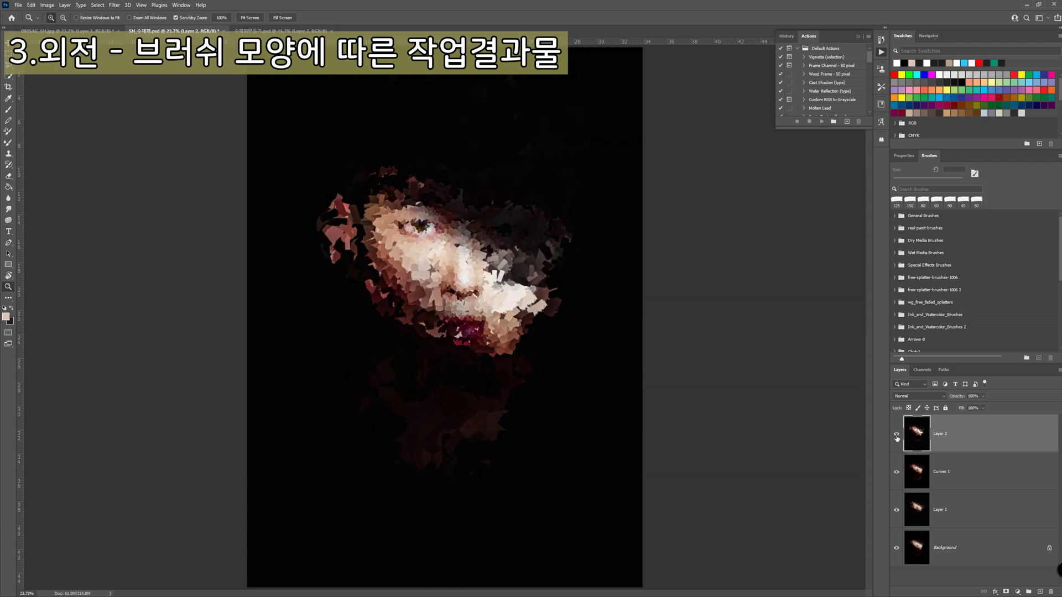
drag(437, 256, 517, 256)
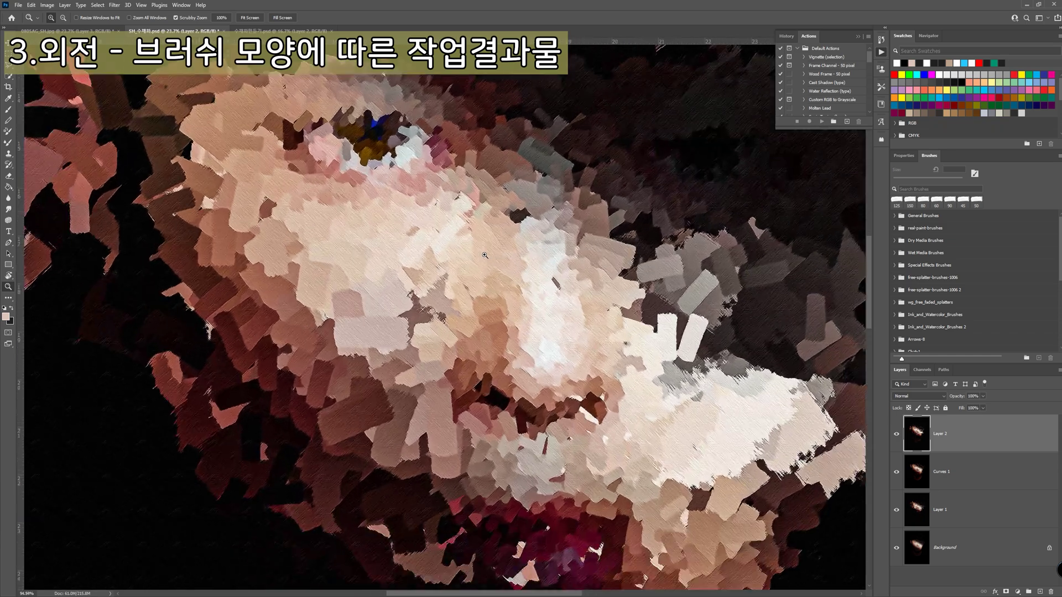
drag(398, 220, 579, 319)
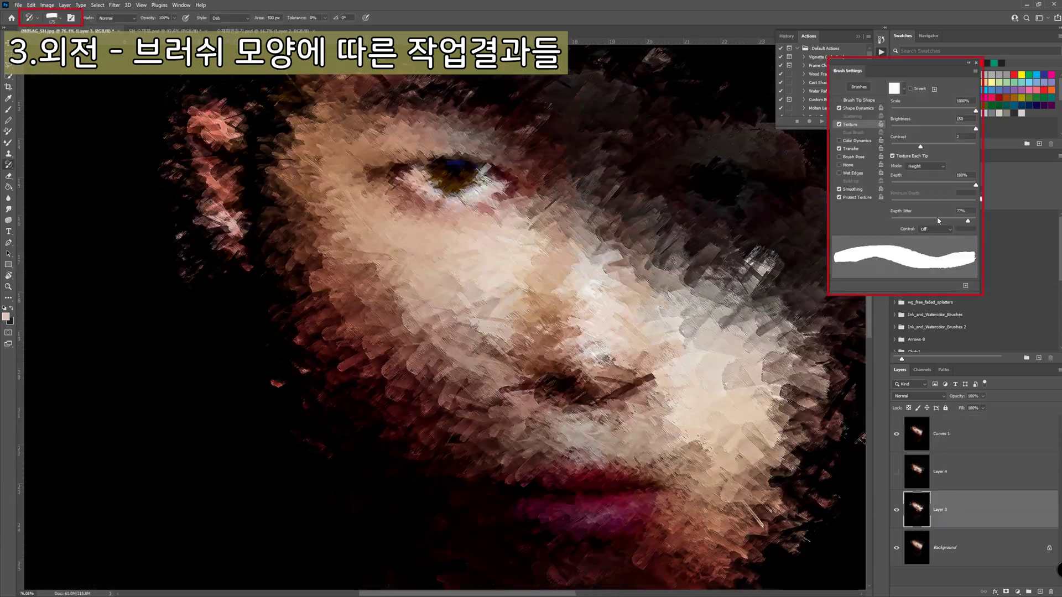
Set the Art History Brush's Texture Depth to 27% and Depth Jitter to 100%.
mouse_move(976, 184)
mouse_down()
mouse_move(883, 174)
mouse_move(913, 174)
mouse_up()
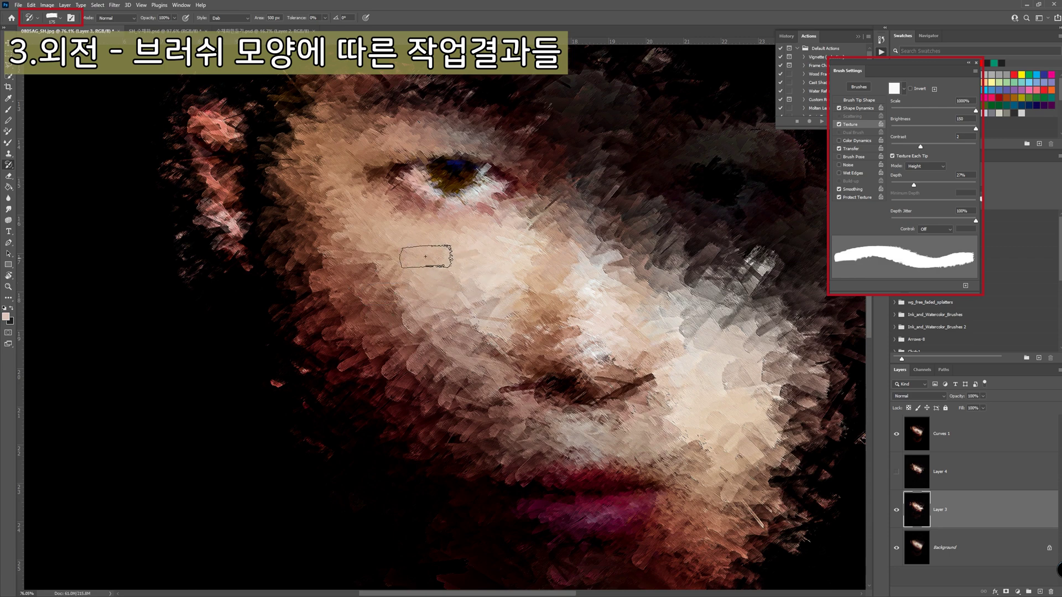
Select the Curves 1 layer, try an Art History Brush stroke across the cheek, and undo it.
click(911, 437)
mouse_move(434, 277)
mouse_down()
mouse_move(408, 269)
mouse_move(406, 315)
mouse_move(476, 291)
mouse_move(414, 308)
mouse_move(484, 354)
mouse_up()
key(ctrl+z)
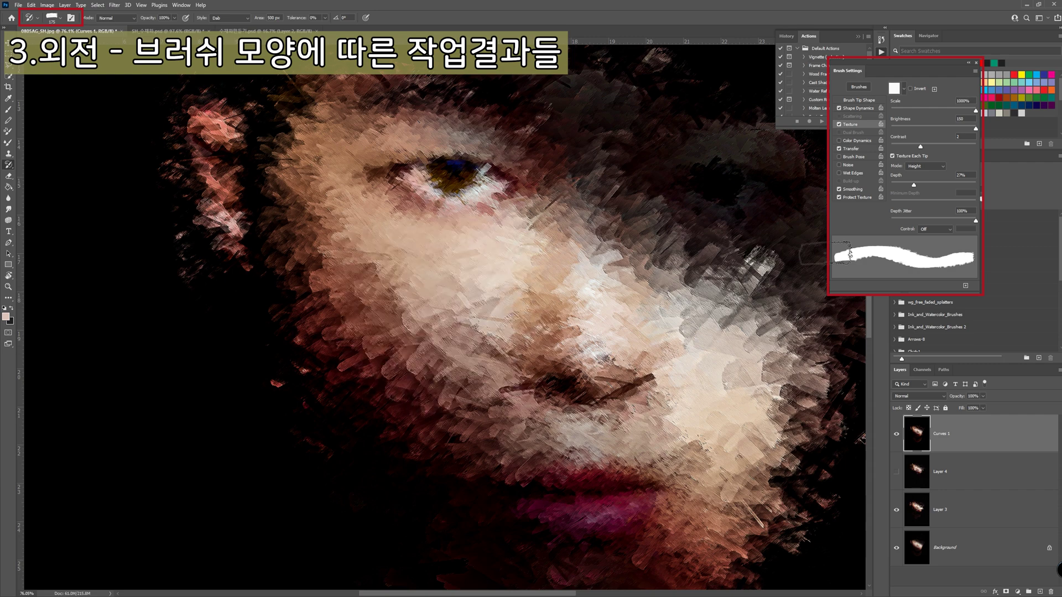
Set Angle Jitter to 20%, Roundness Jitter to 100% and Minimum Roundness to 40%, then test a stroke on the cheek and undo it.
click(863, 108)
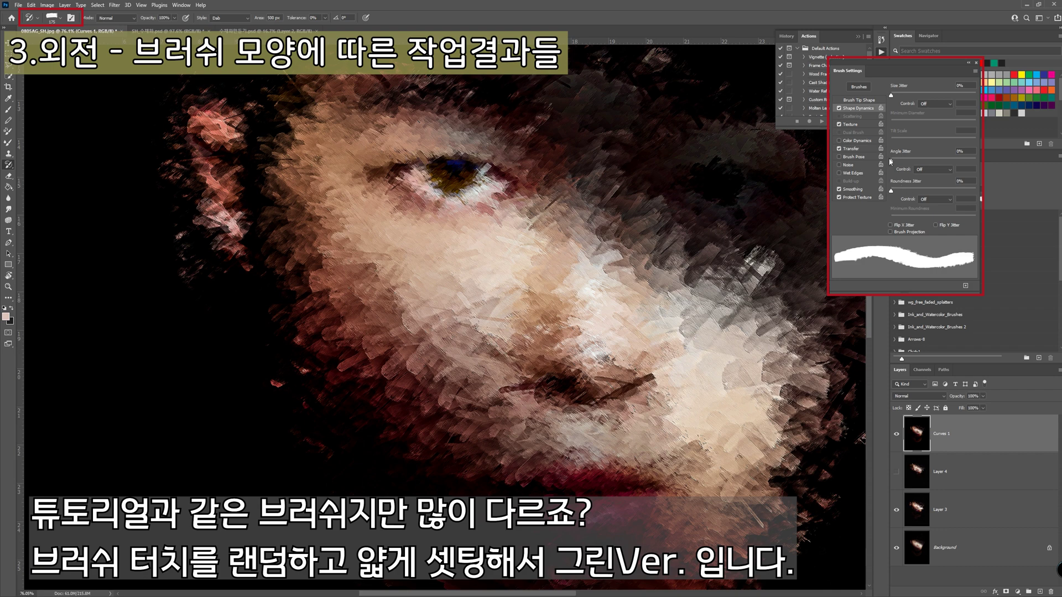
mouse_move(891, 161)
mouse_down()
mouse_move(908, 163)
mouse_move(901, 189)
mouse_move(913, 189)
mouse_move(899, 189)
mouse_move(978, 192)
mouse_up()
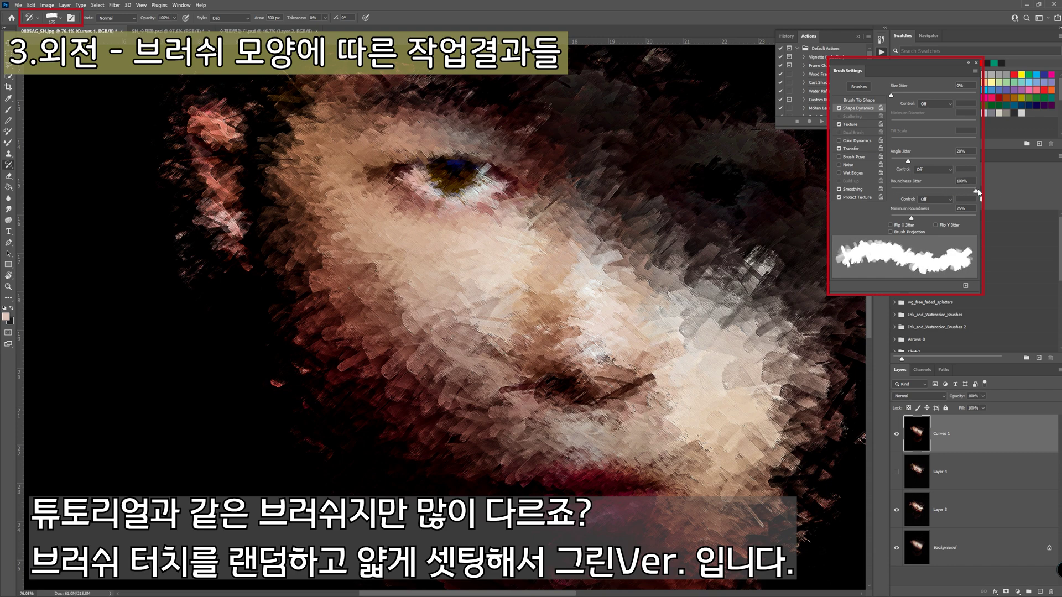
mouse_move(912, 219)
mouse_down()
mouse_move(885, 217)
mouse_move(940, 204)
mouse_move(931, 208)
mouse_up()
mouse_move(420, 267)
mouse_down()
mouse_move(478, 318)
mouse_move(400, 339)
mouse_move(337, 266)
mouse_move(408, 327)
mouse_up()
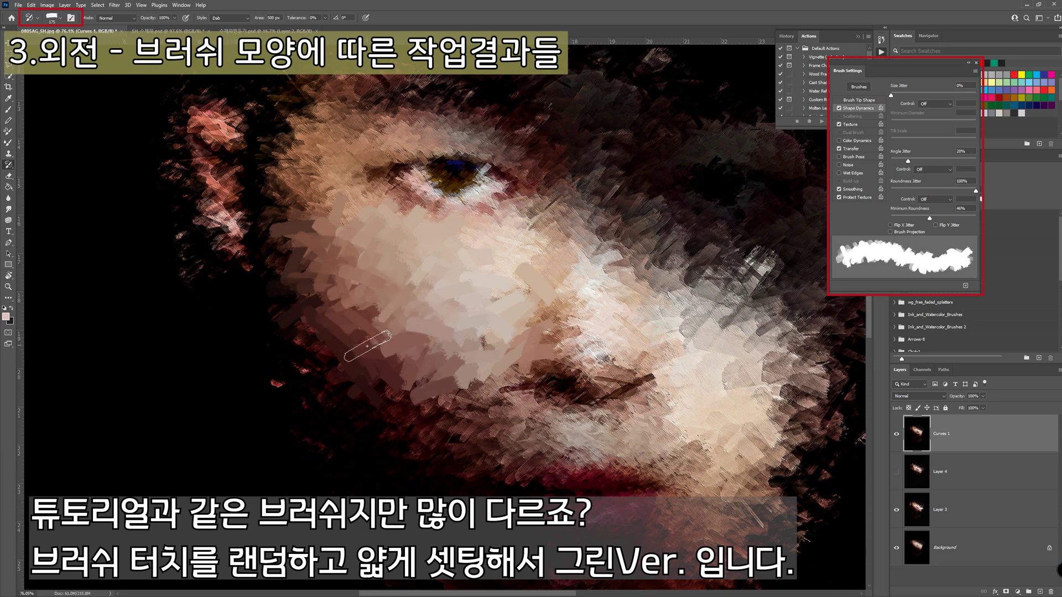
key(ctrl+z)
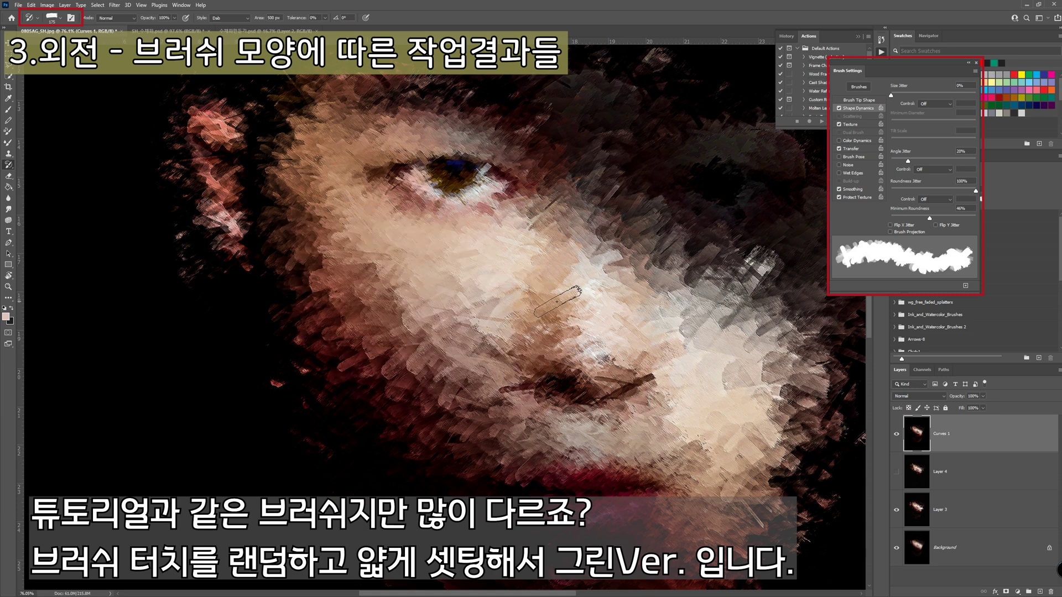
Hide Curves 1, show and select Layer 4, and switch the Art History Brush to the real brush 6 preset.
click(898, 436)
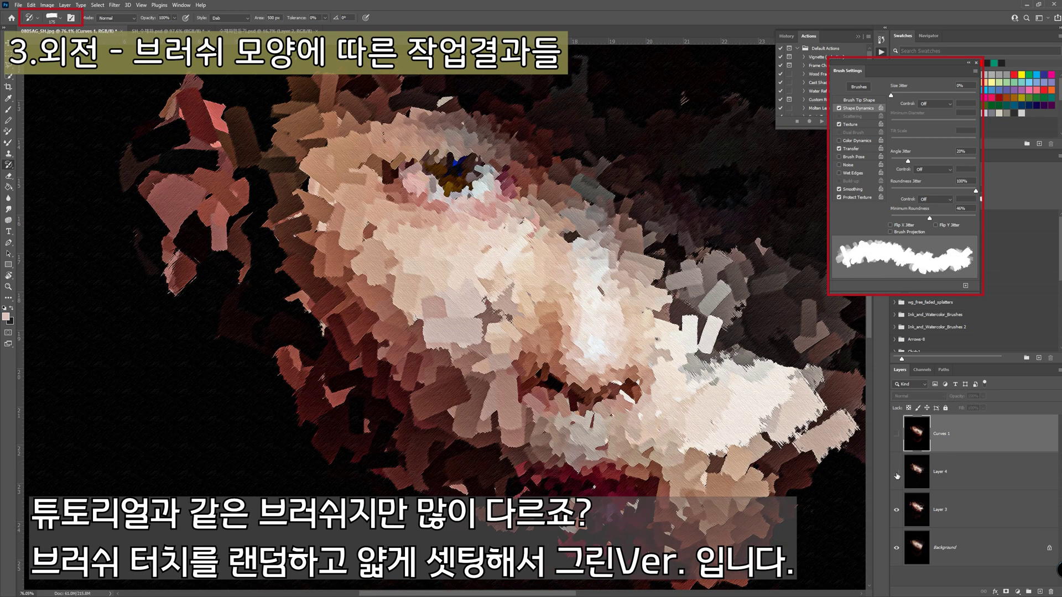
click(897, 473)
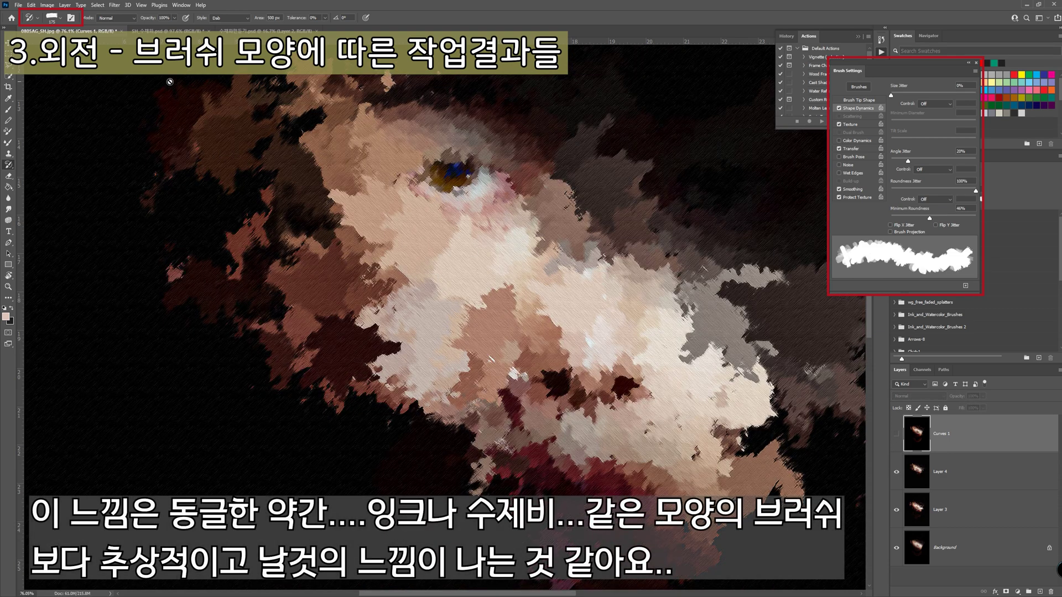
click(60, 19)
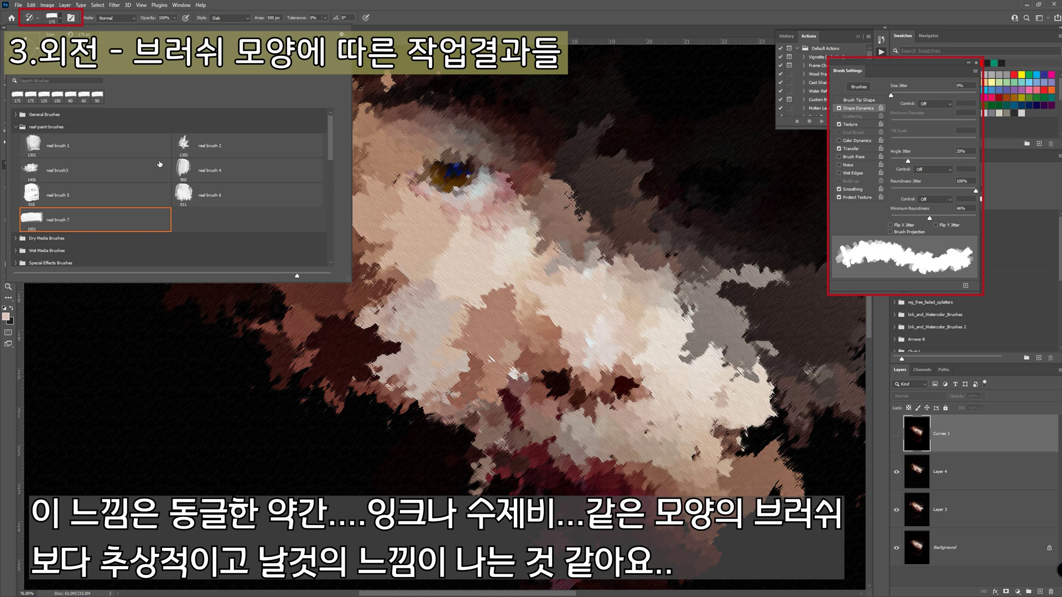
double_click(185, 192)
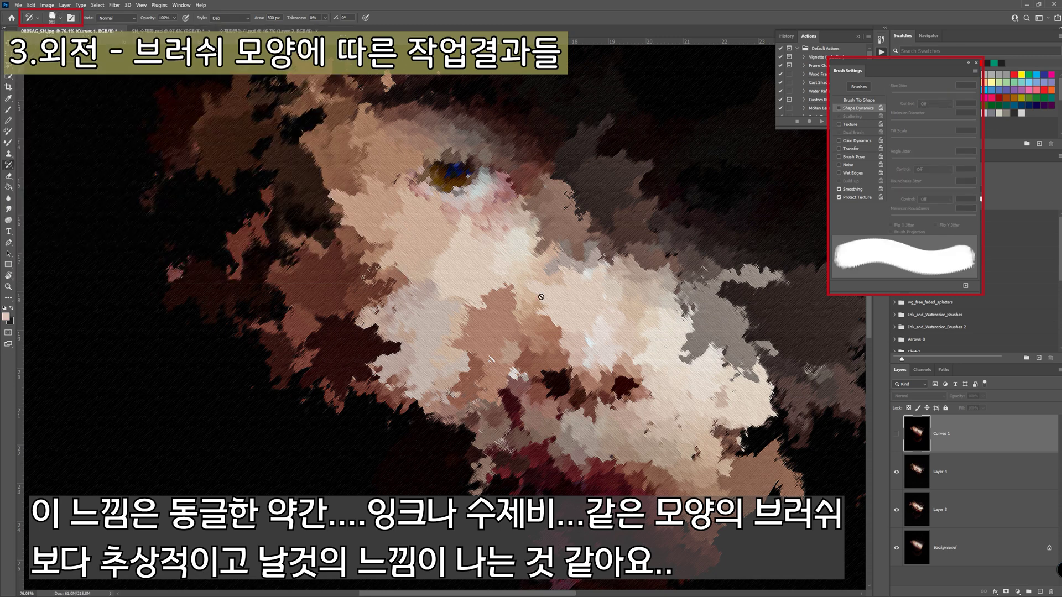
ctrl+click(923, 481)
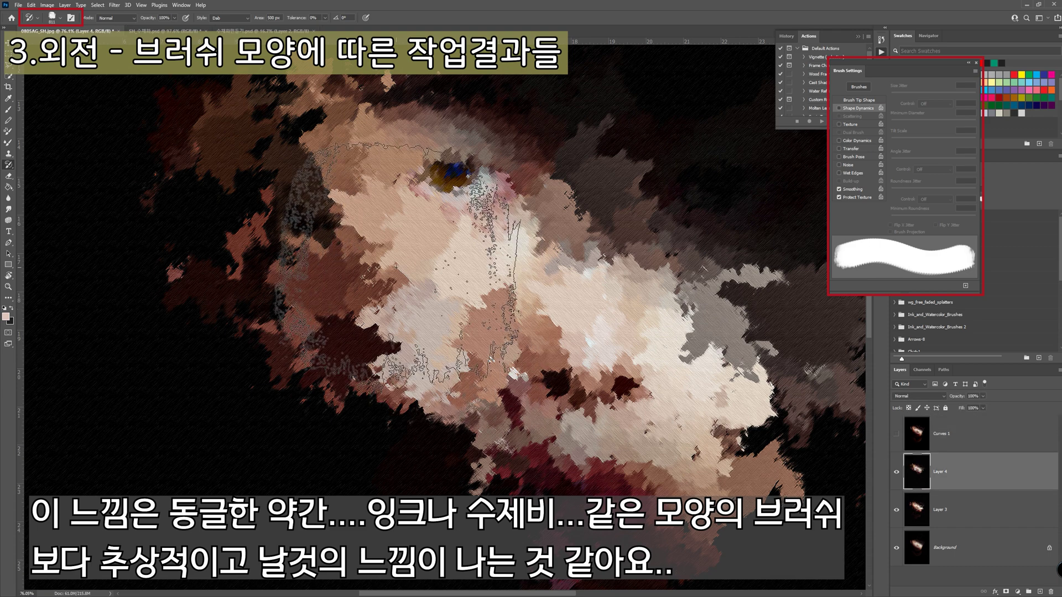
Reduce the brush size, enable Texture and Shape Dynamics with a higher Angle Jitter, then test a stroke on the cheek and undo it.
key(bracketleft)
key(bracketleft)
key(bracketleft)
key(bracketleft)
key(bracketleft)
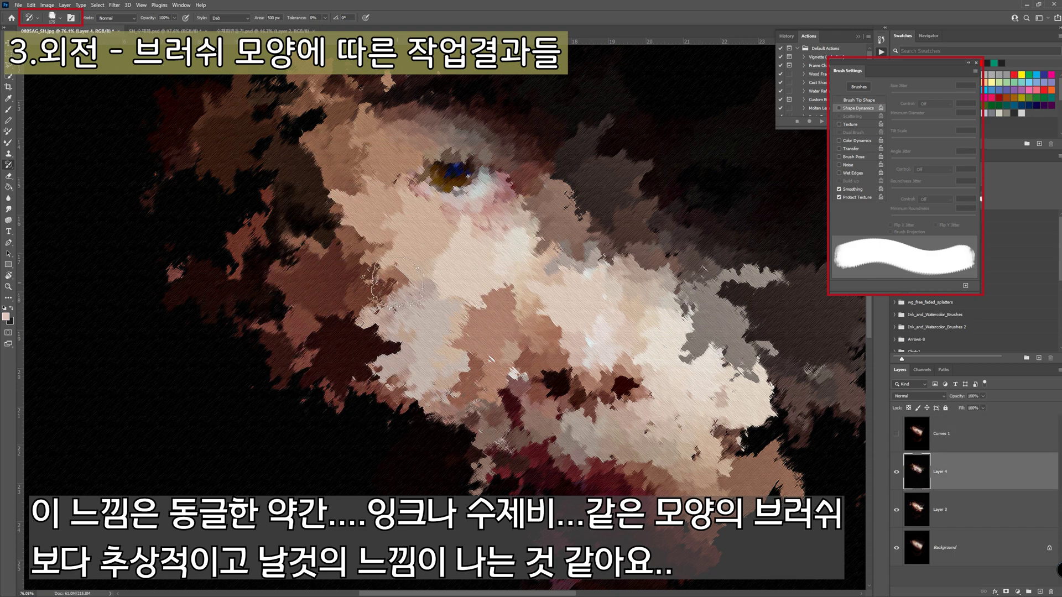
key(bracketleft)
click(840, 109)
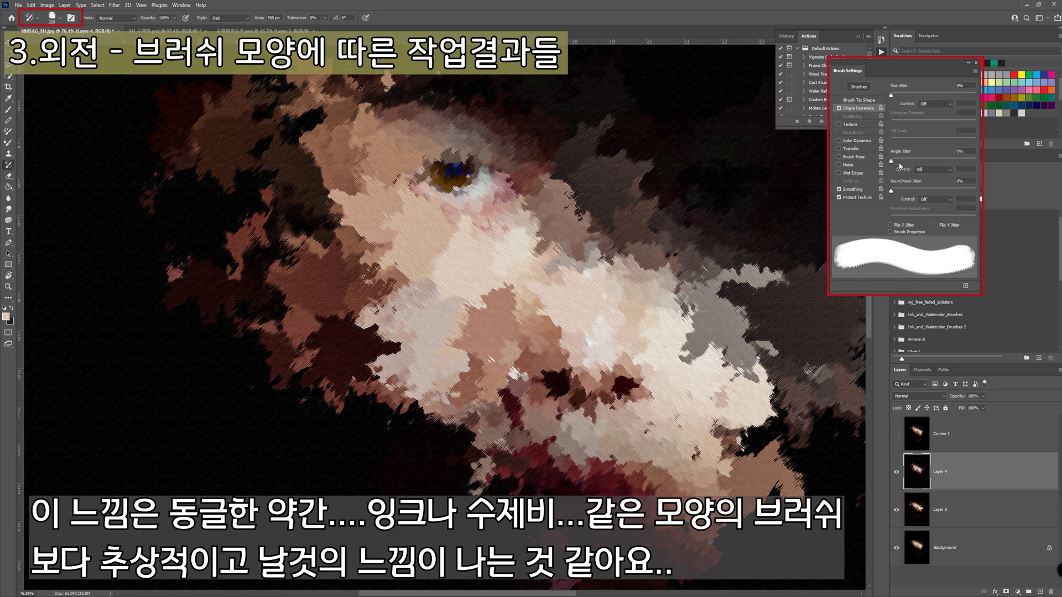
drag(892, 164, 931, 165)
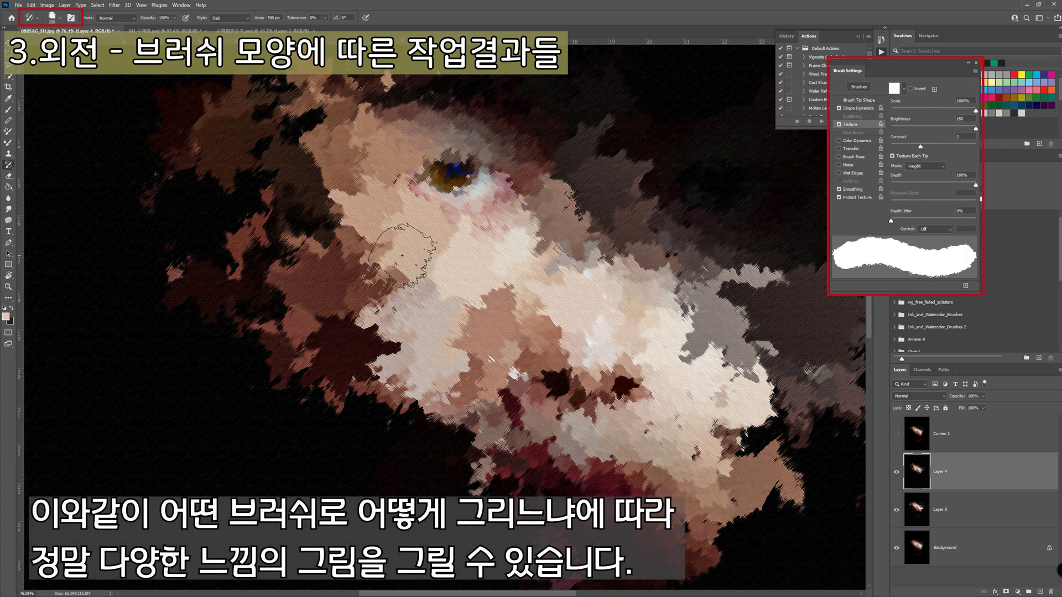
mouse_move(421, 225)
mouse_down()
mouse_move(403, 273)
mouse_move(431, 334)
mouse_up()
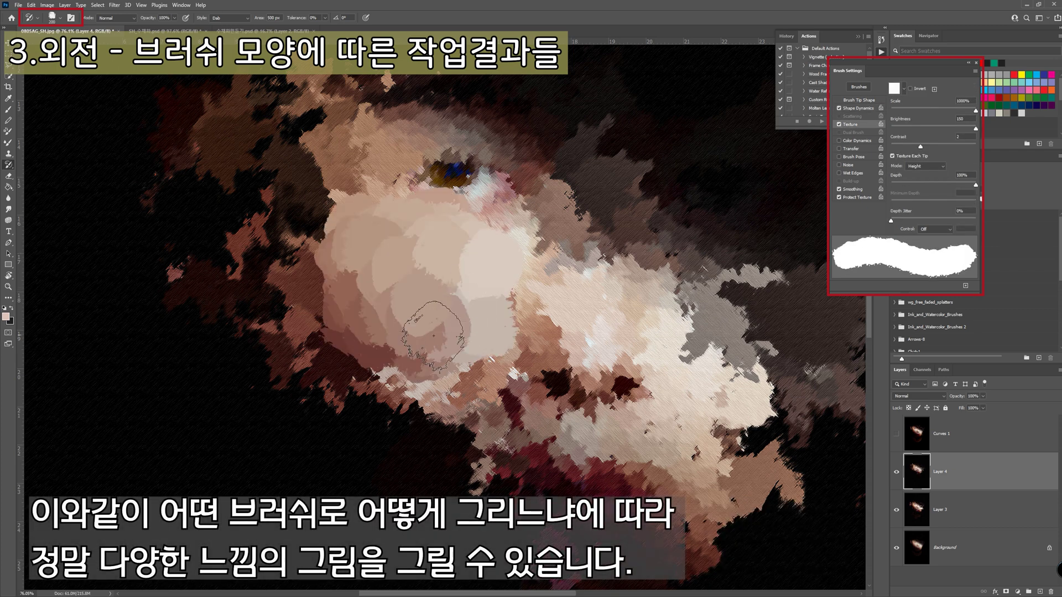
key(ctrl+z)
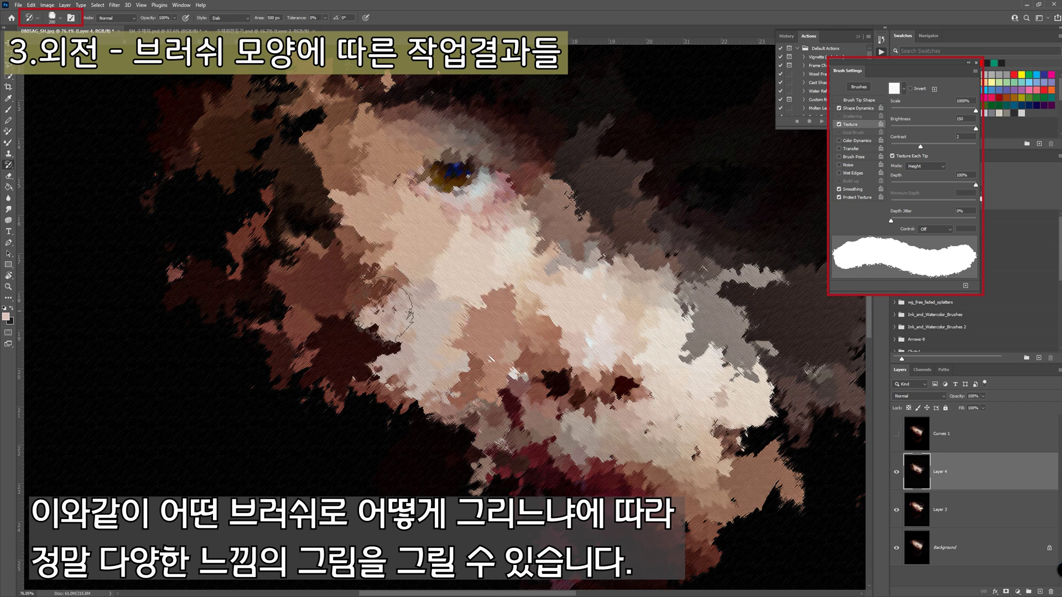
Hide Layer 4 and select Layer 3.
click(897, 472)
click(920, 513)
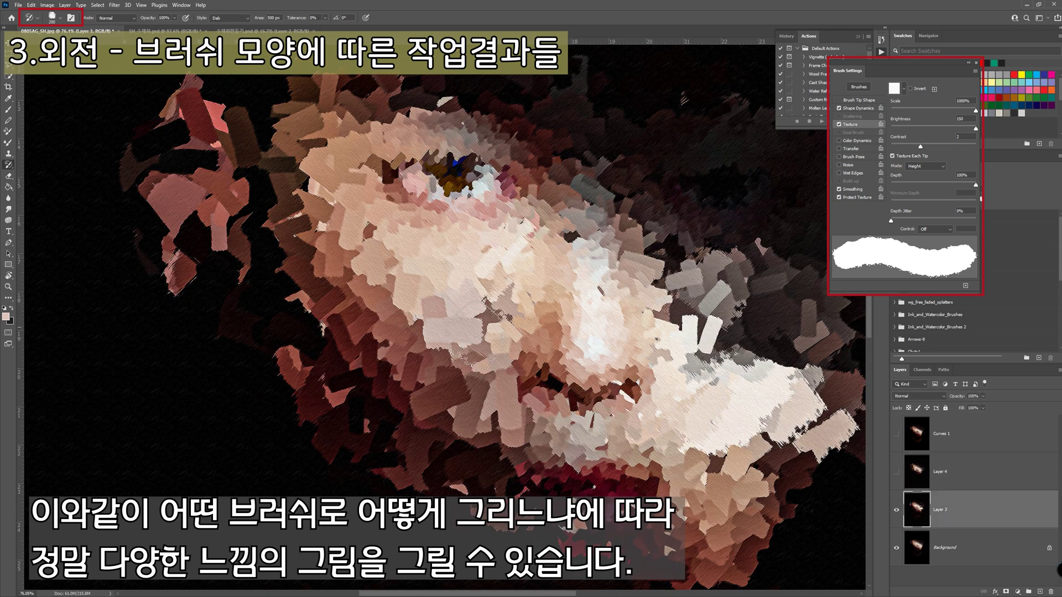